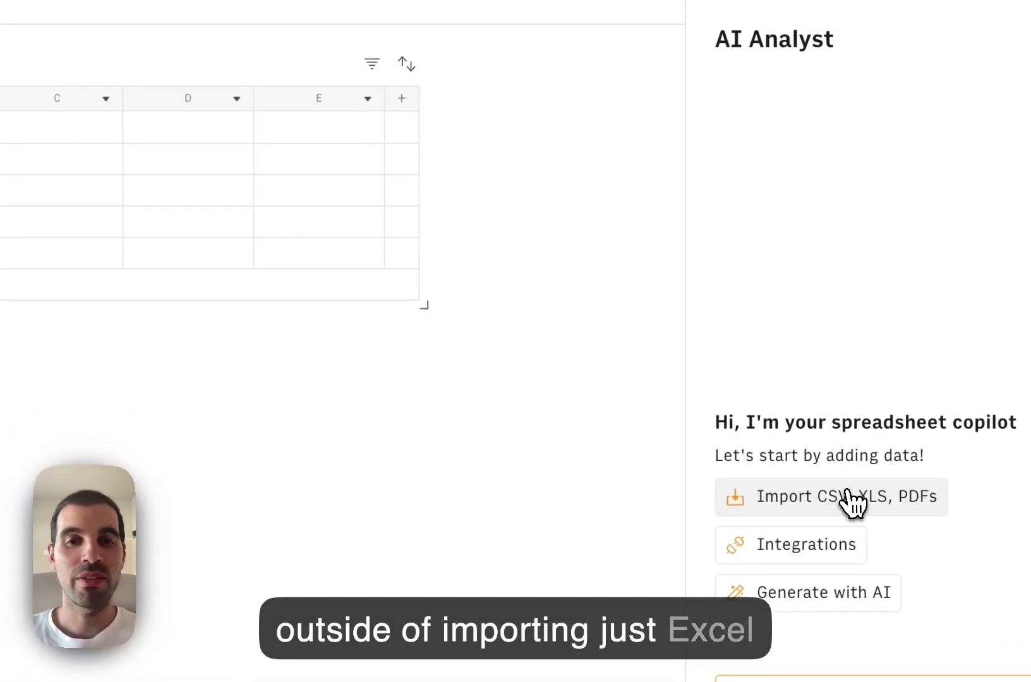
Choose the first four invoice PDFs from the Invoices folder for import
click(850, 502)
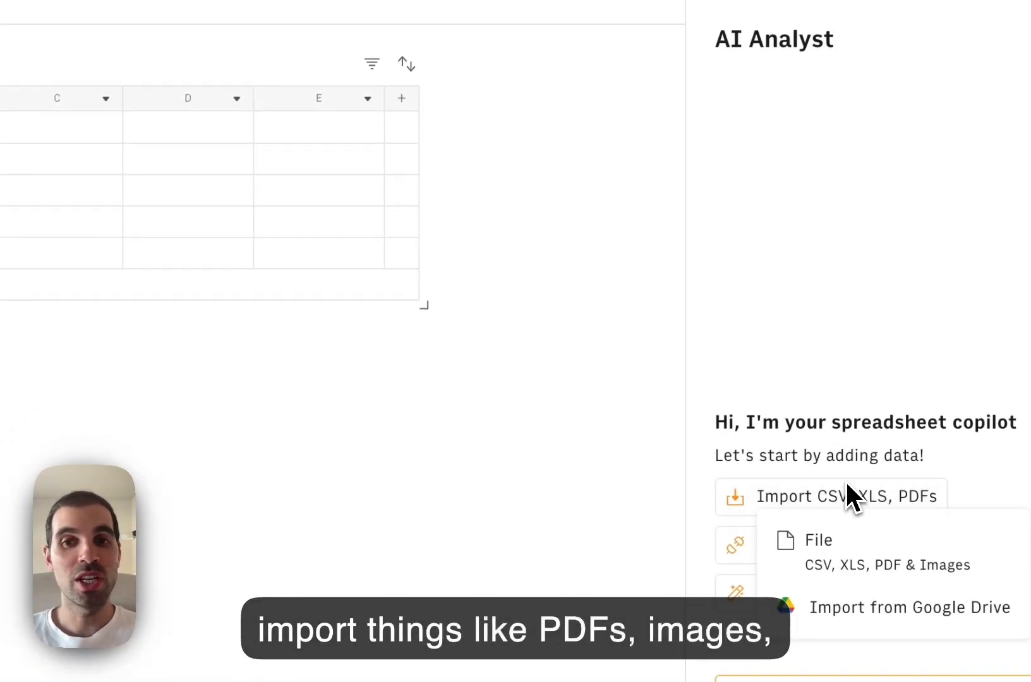
click(821, 542)
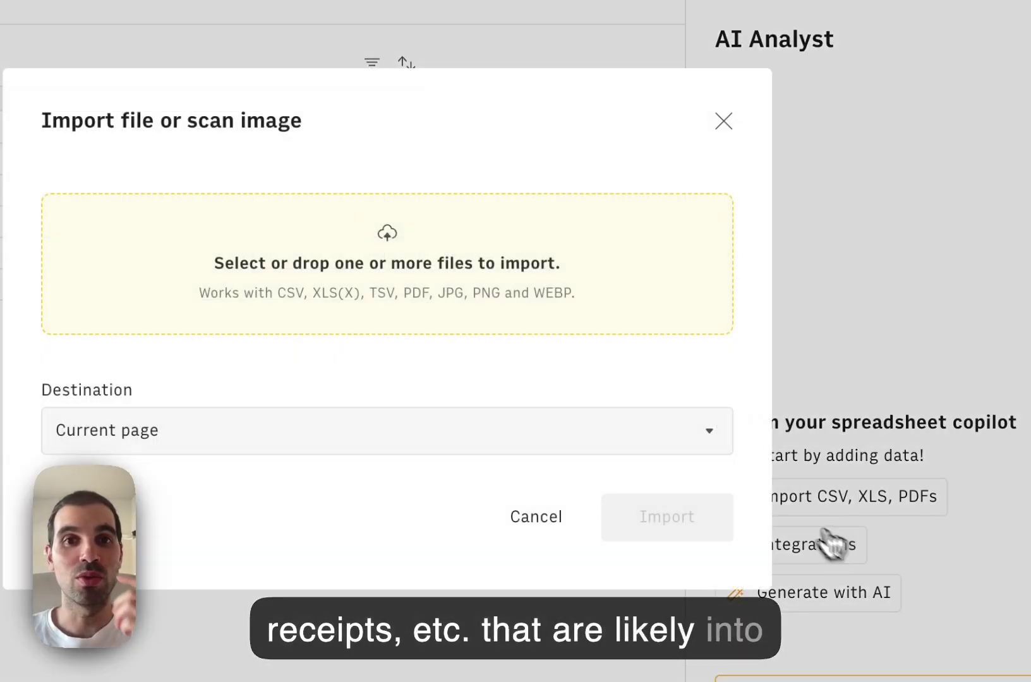
click(429, 306)
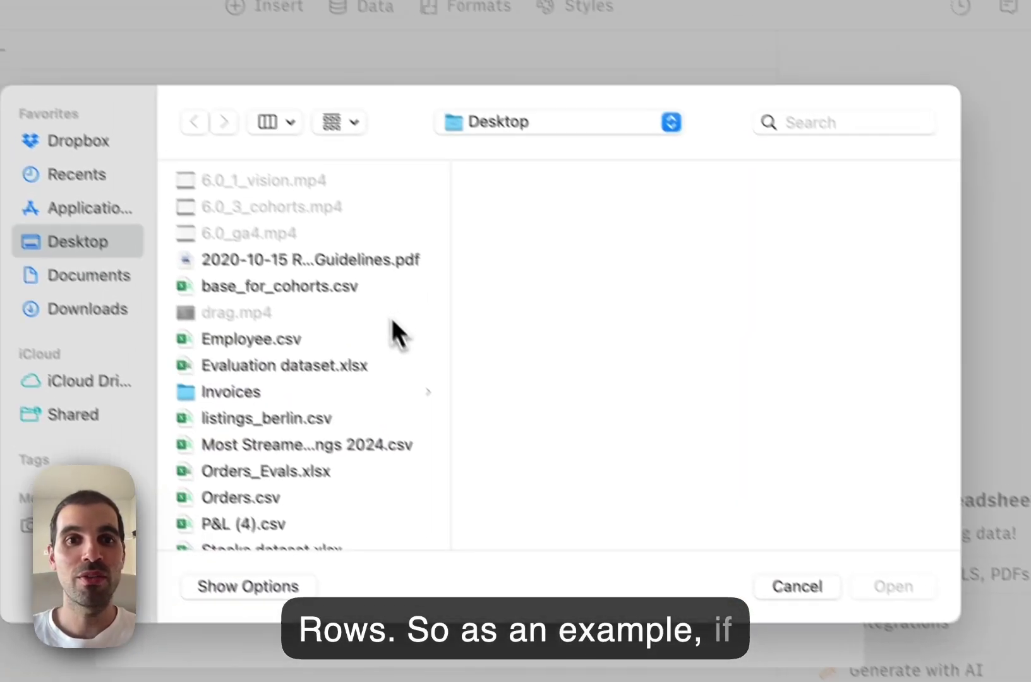
click(415, 419)
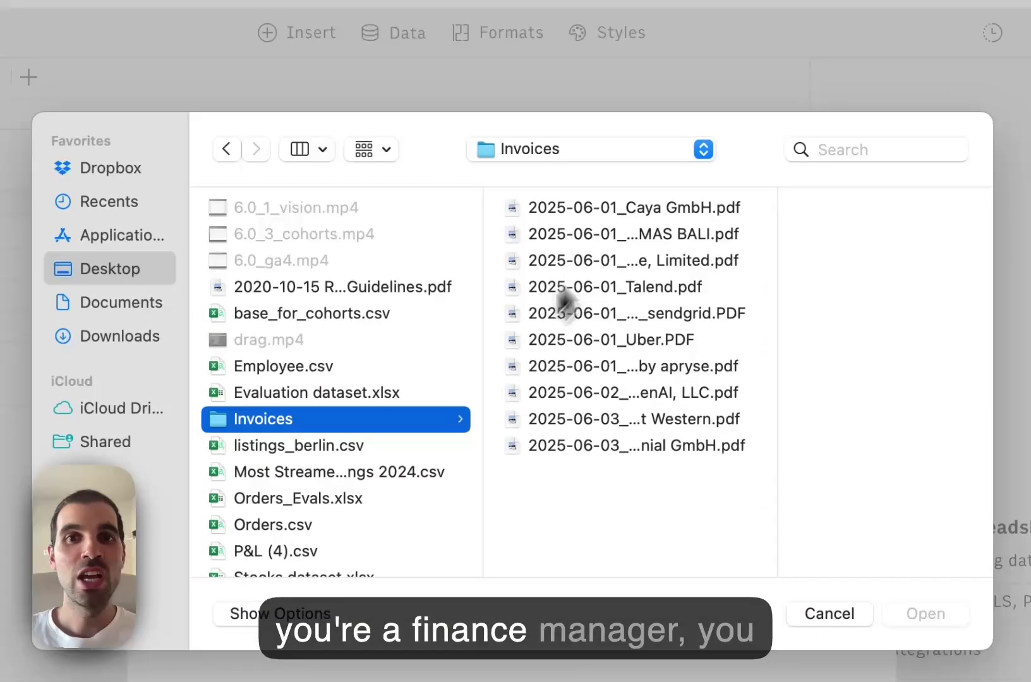
click(621, 216)
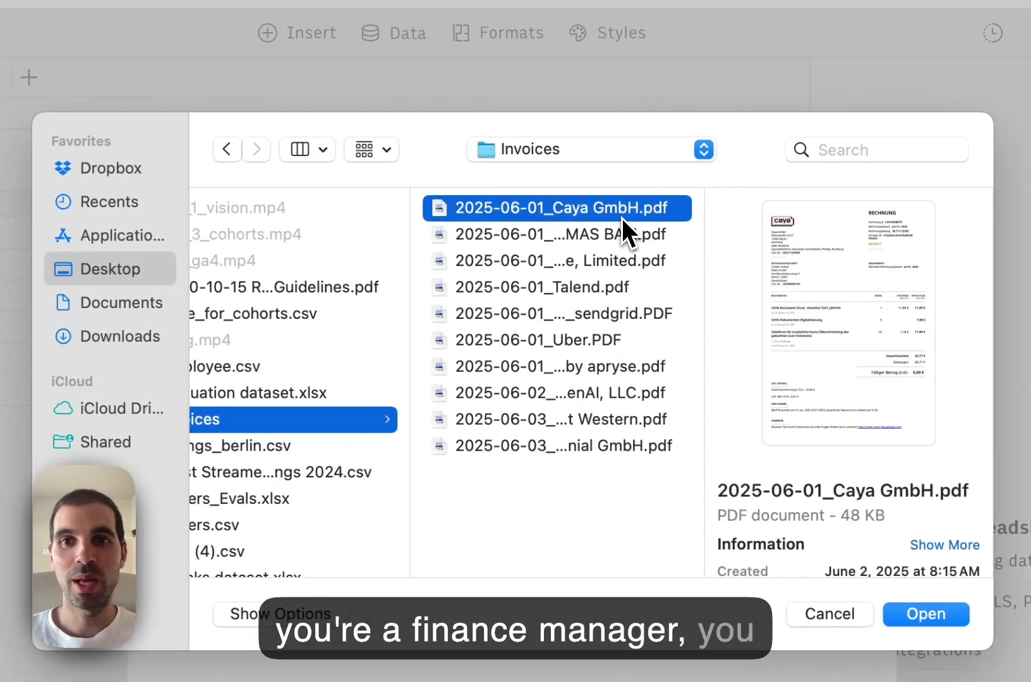
key(shift+Down)
key(shift+Down)
key(shift+Down)
key(Return)
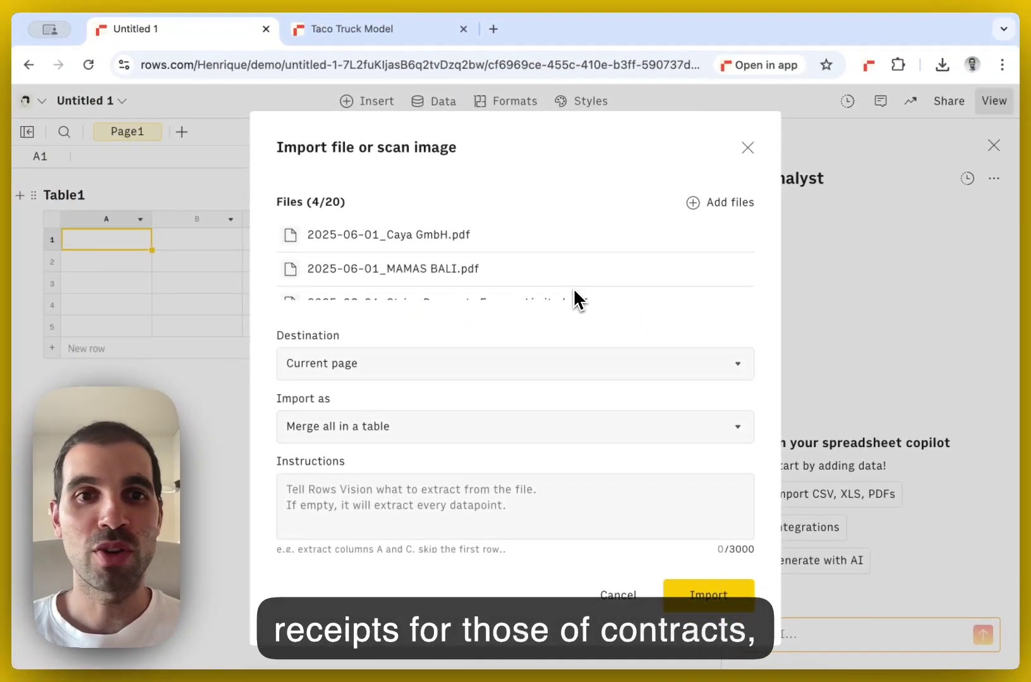
Enter instructions to extract supplier name, invoice date and total amount
click(485, 487)
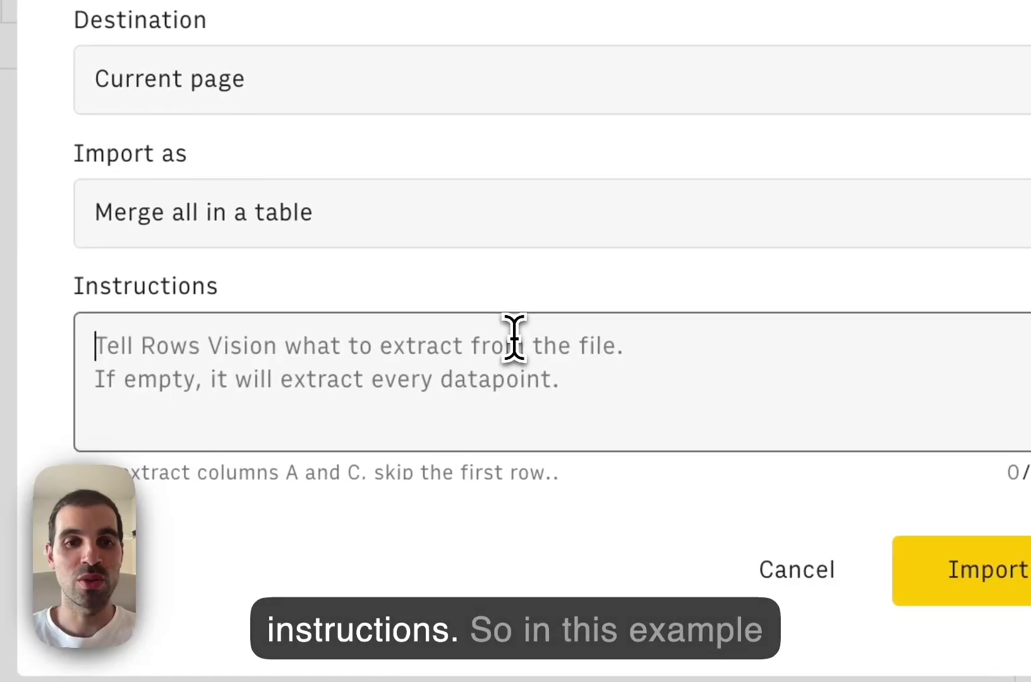
text(Extract )
text(supplie)
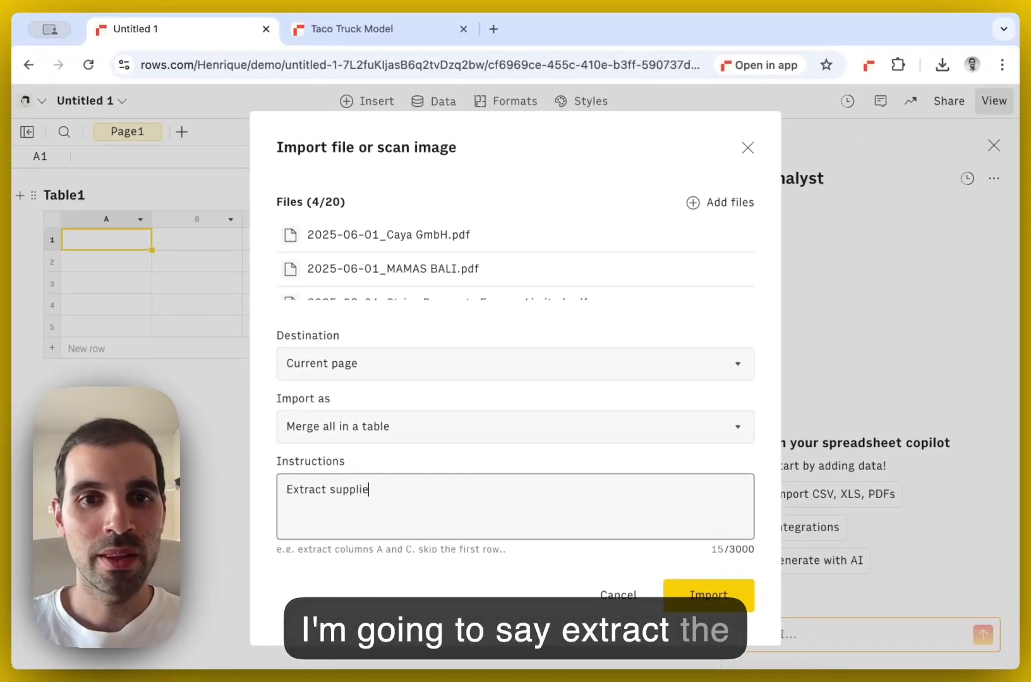
text(r name, invoic)
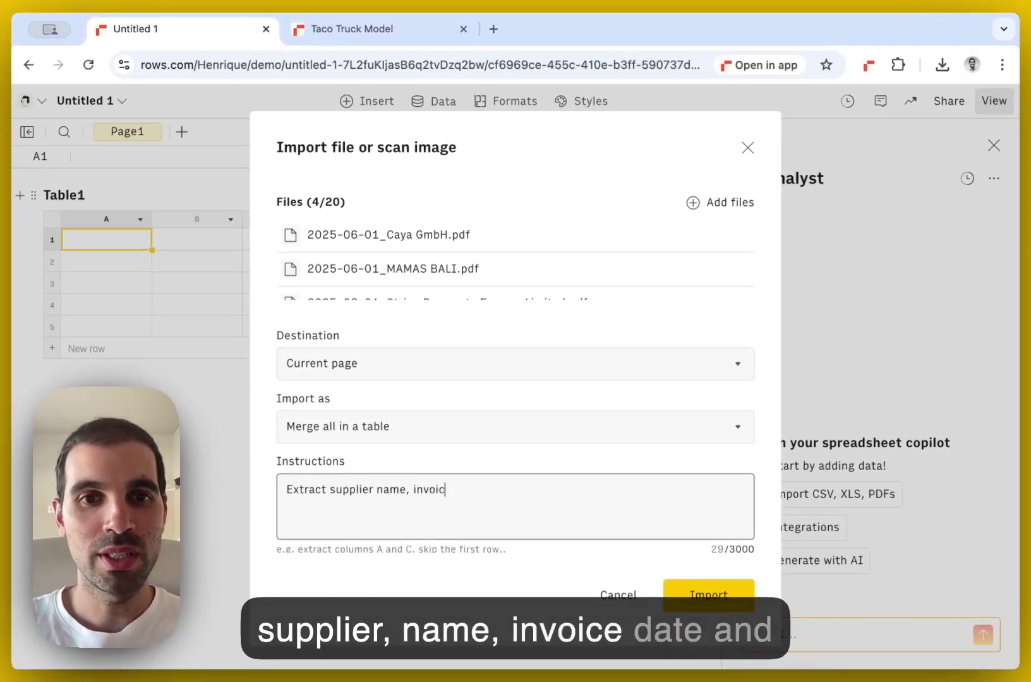
text(e date and t)
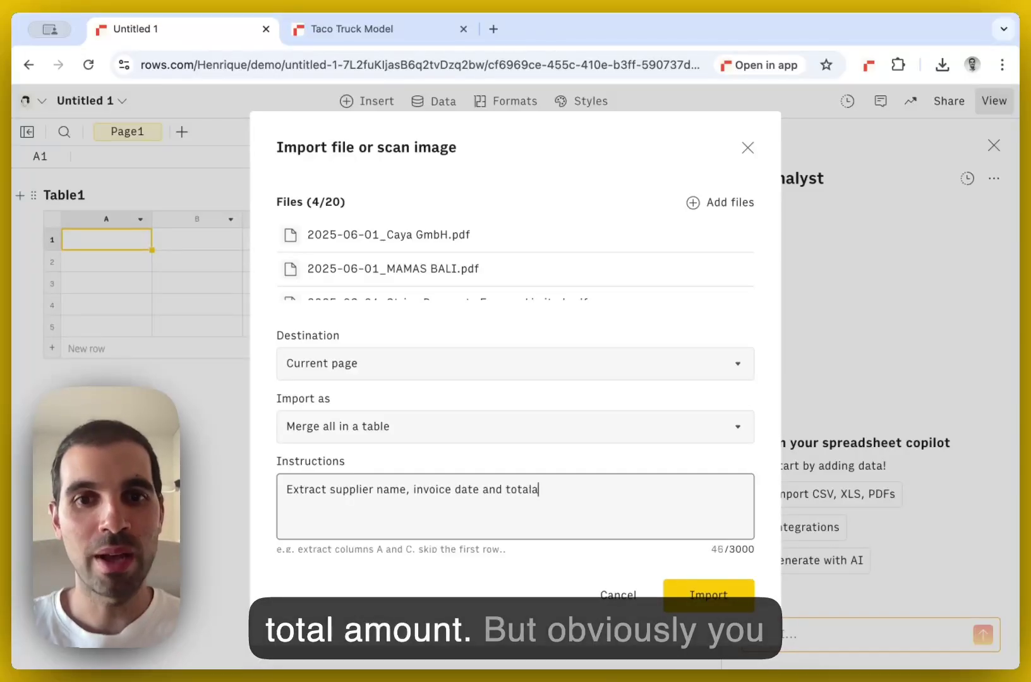
text(otal ampo)
key(BackSpace)
key(BackSpace)
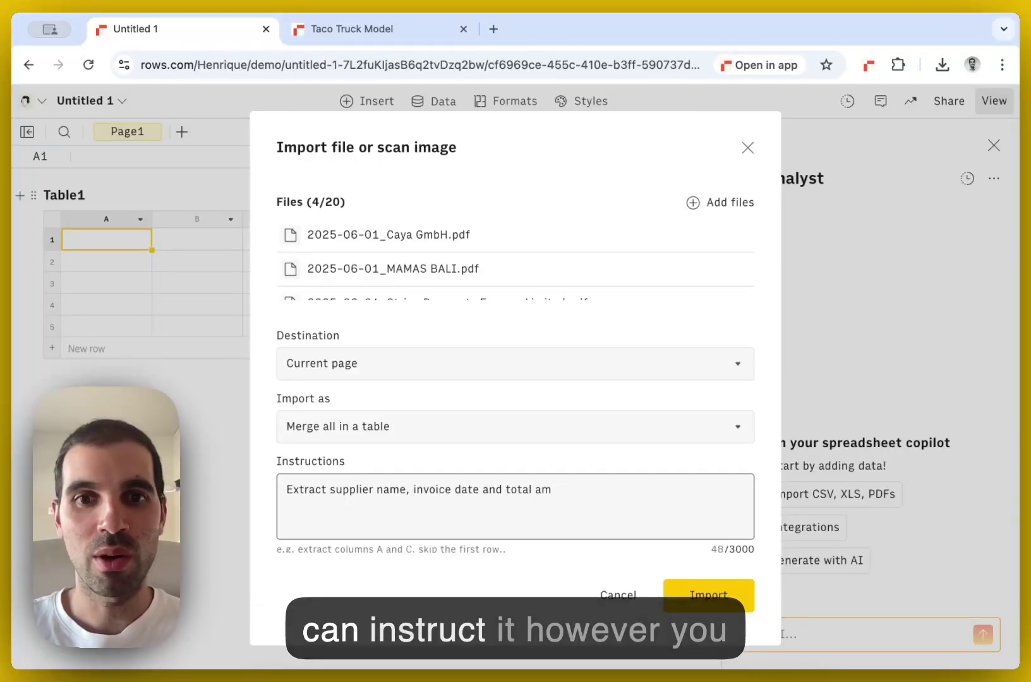
Import the invoices, then select the File Name and Supplier Name values in Merged Invoices
click(663, 581)
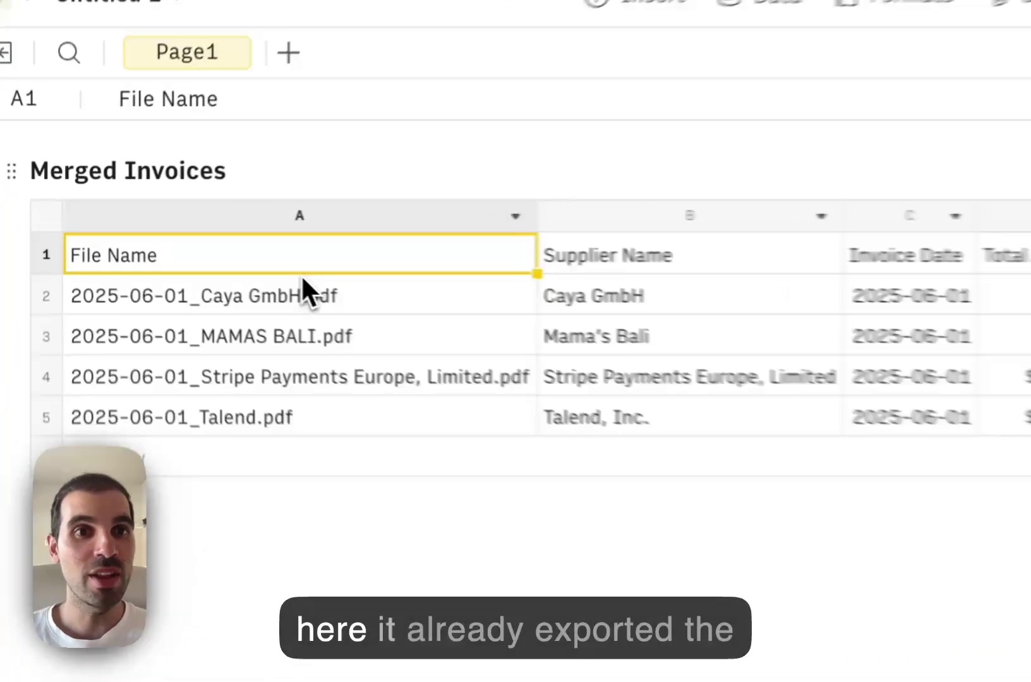
drag(189, 249, 191, 330)
drag(719, 274, 734, 399)
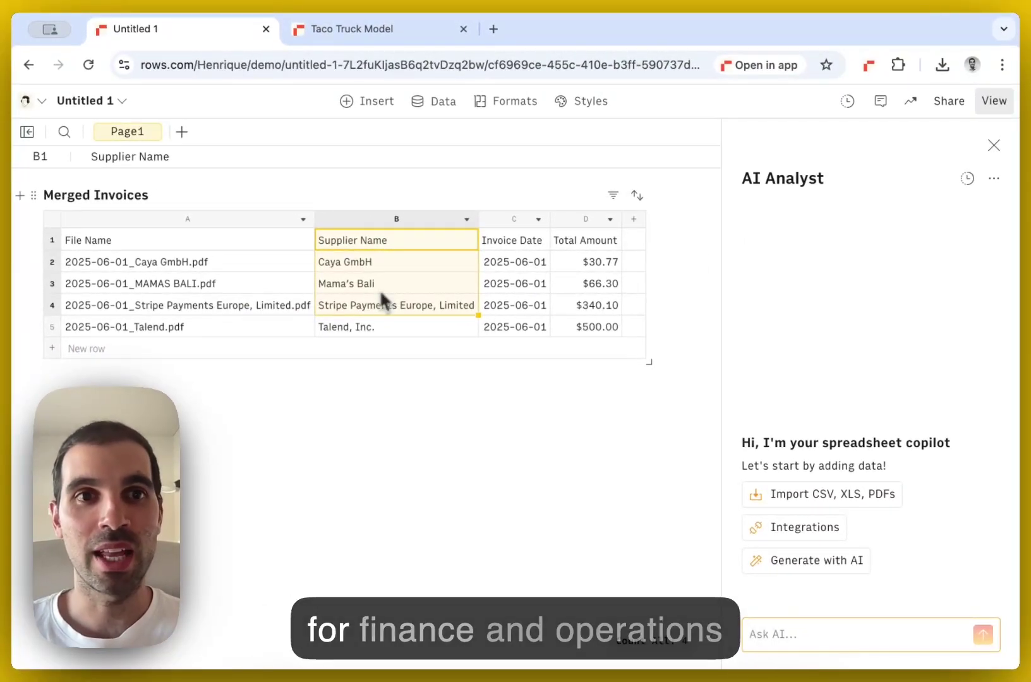
Add a new Page2 and delete Page1
click(182, 132)
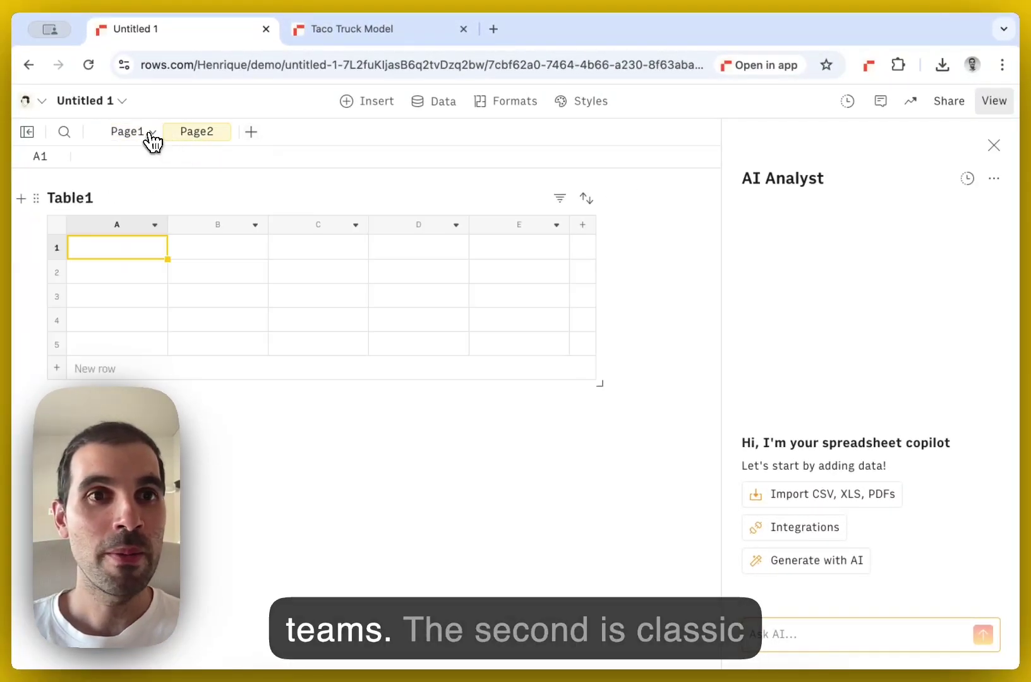
click(150, 135)
click(206, 269)
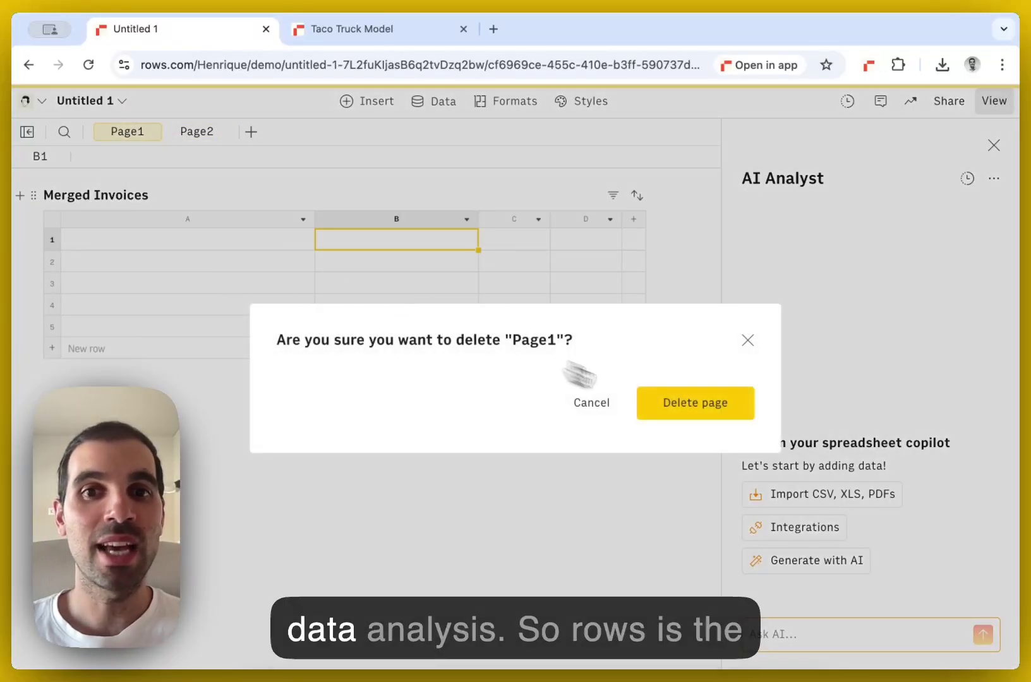
click(677, 408)
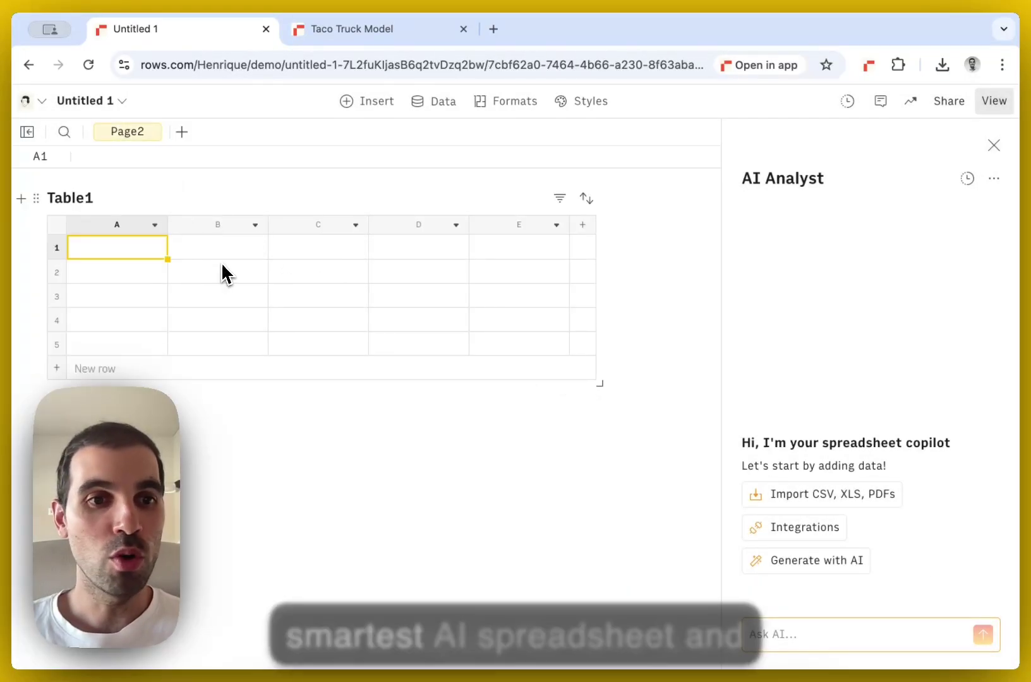
Import Orders.csv from the computer onto Page2
click(839, 497)
click(814, 529)
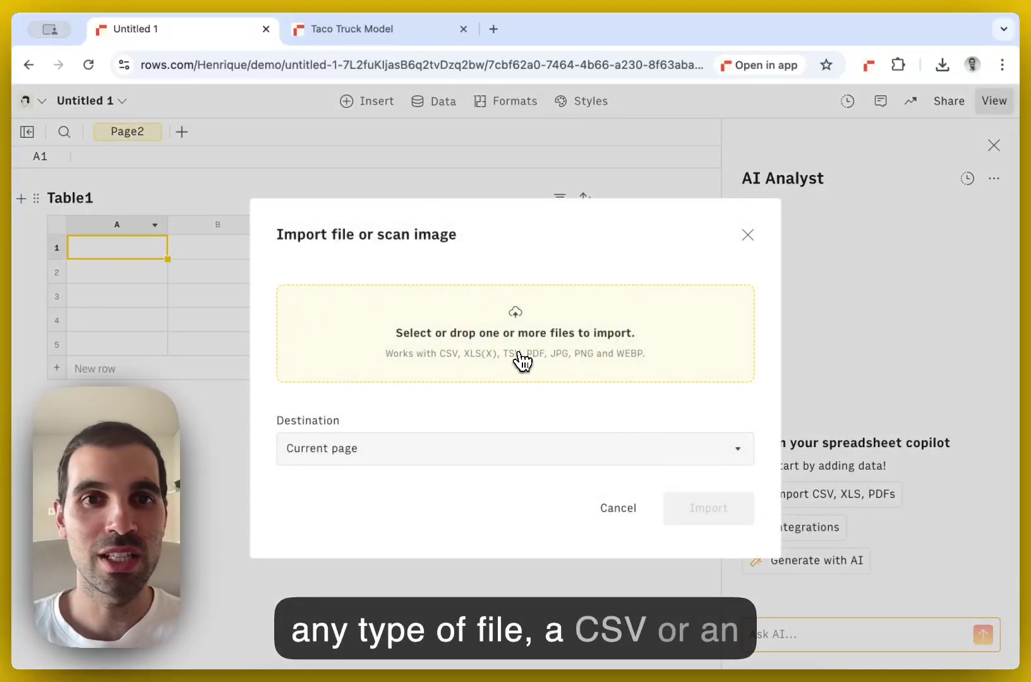
click(522, 361)
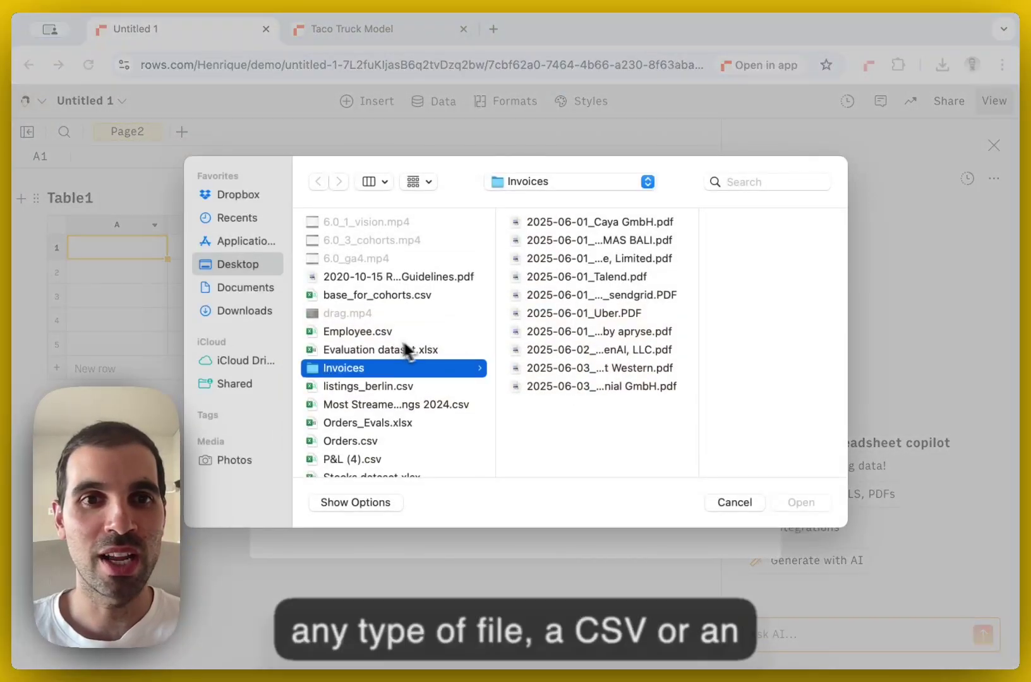
click(374, 431)
double_click(373, 433)
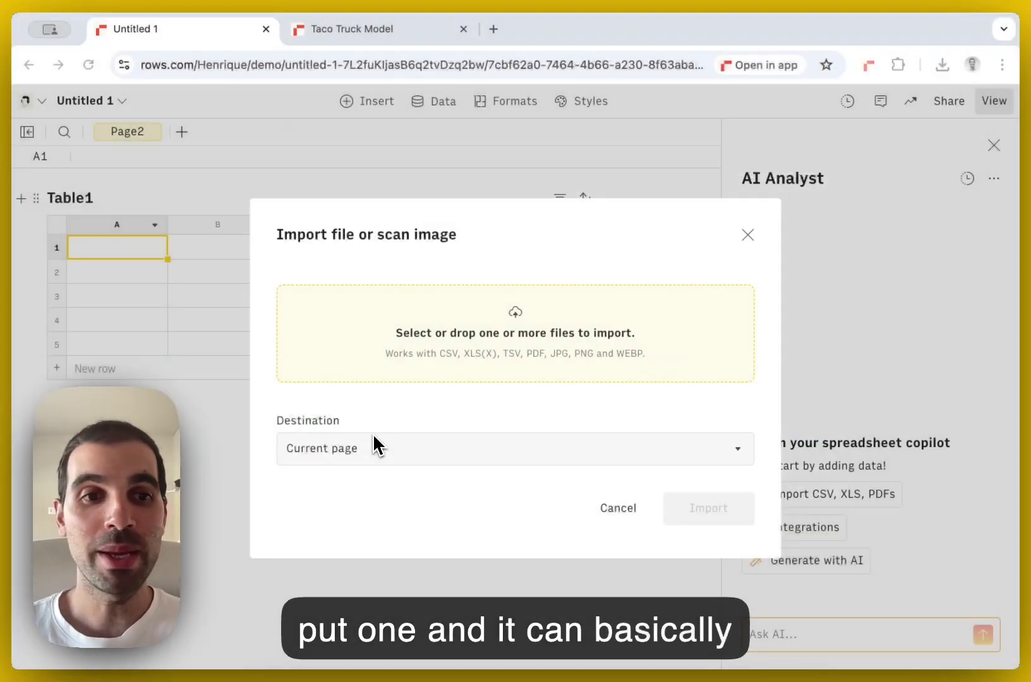
click(718, 527)
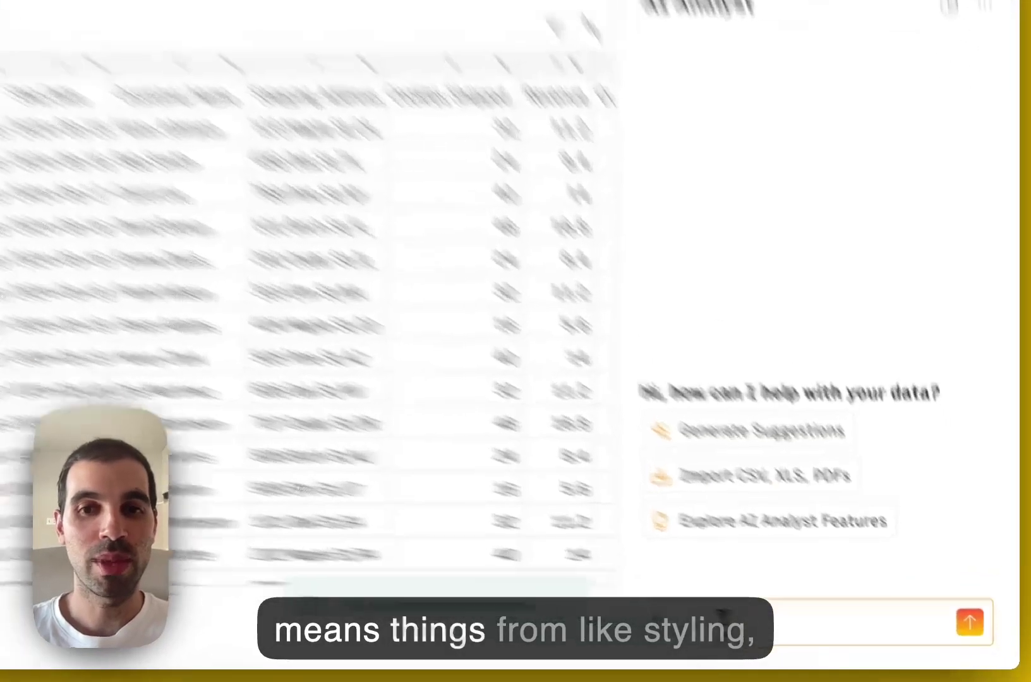
Ask the AI Analyst to 'freeze panes' and then 'add a column with profit'
text(freeze panes)
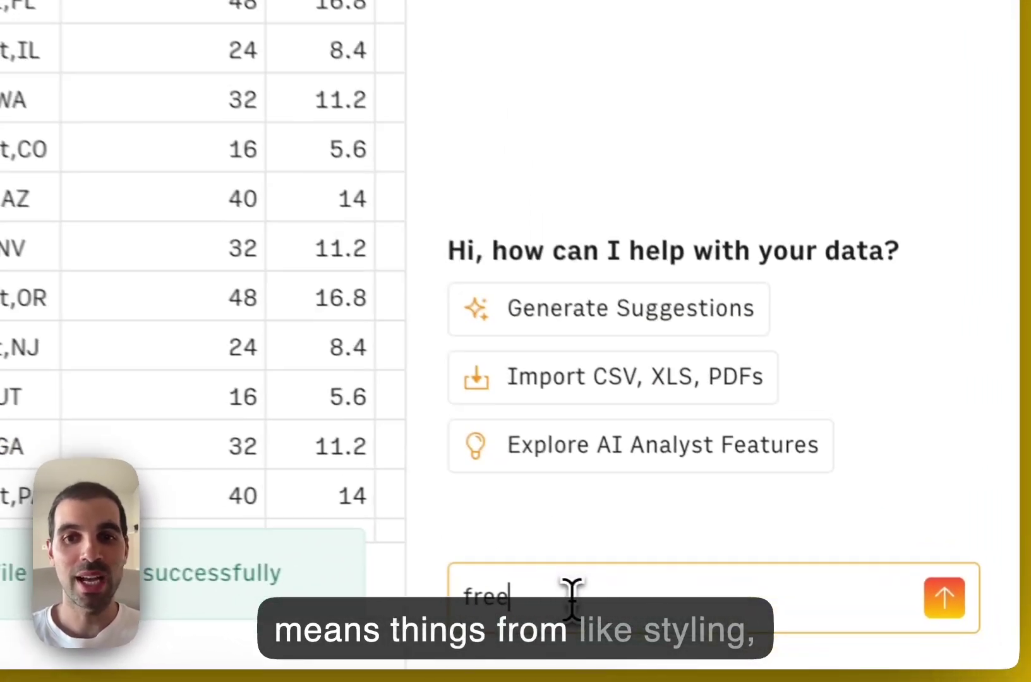
key(Return)
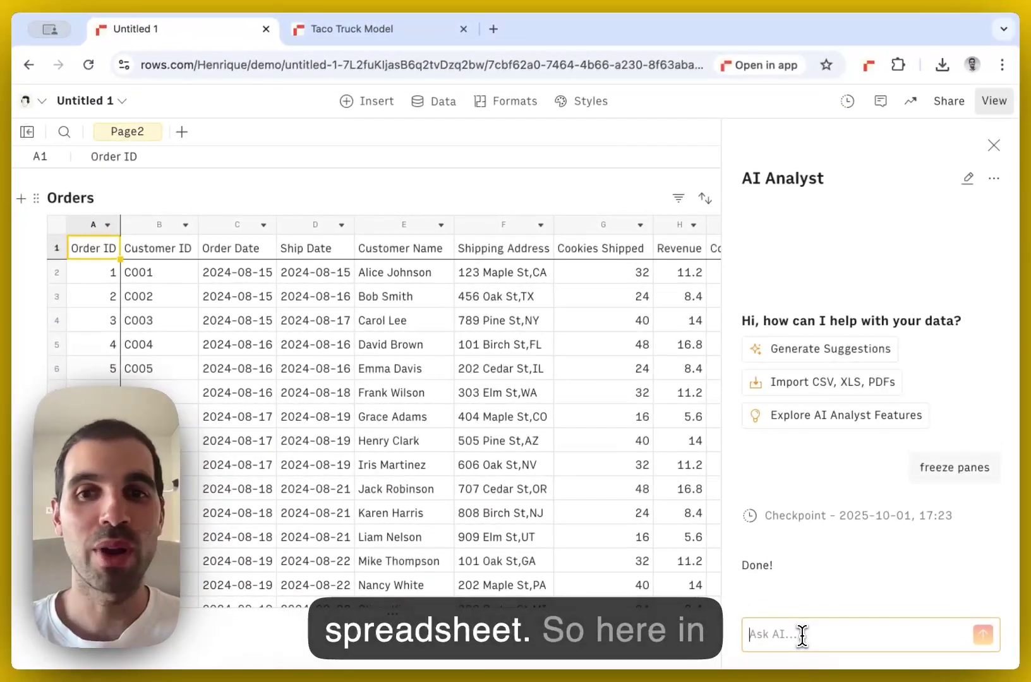
scroll(448, 380, right, 2)
scroll(306, 345, left, 2)
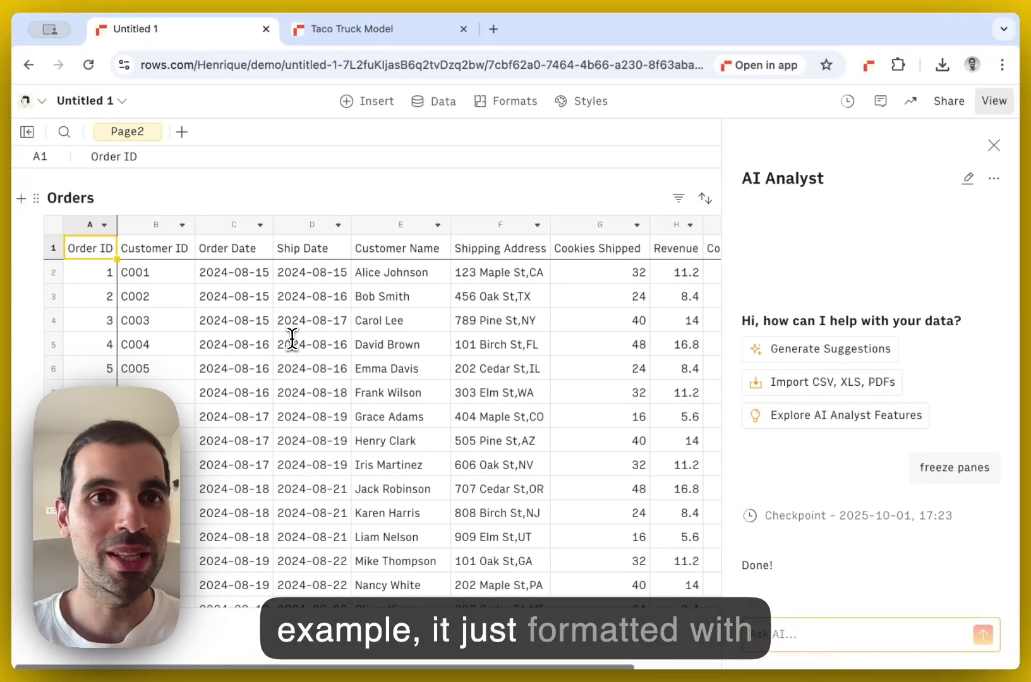
text(add a column)
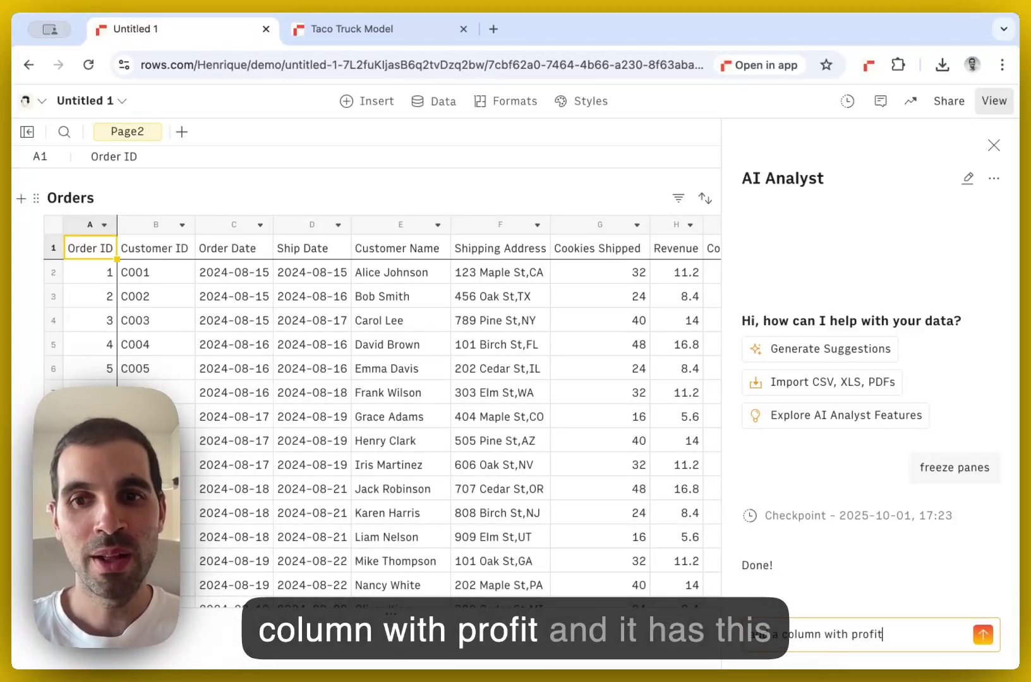
text( with profit)
key(Return)
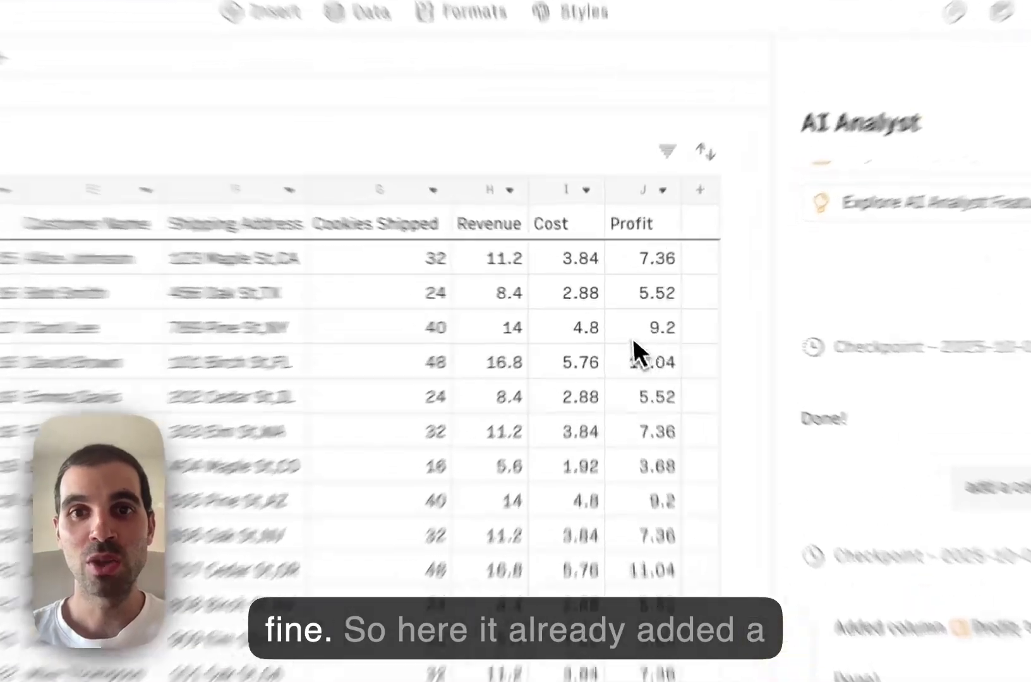
click(631, 321)
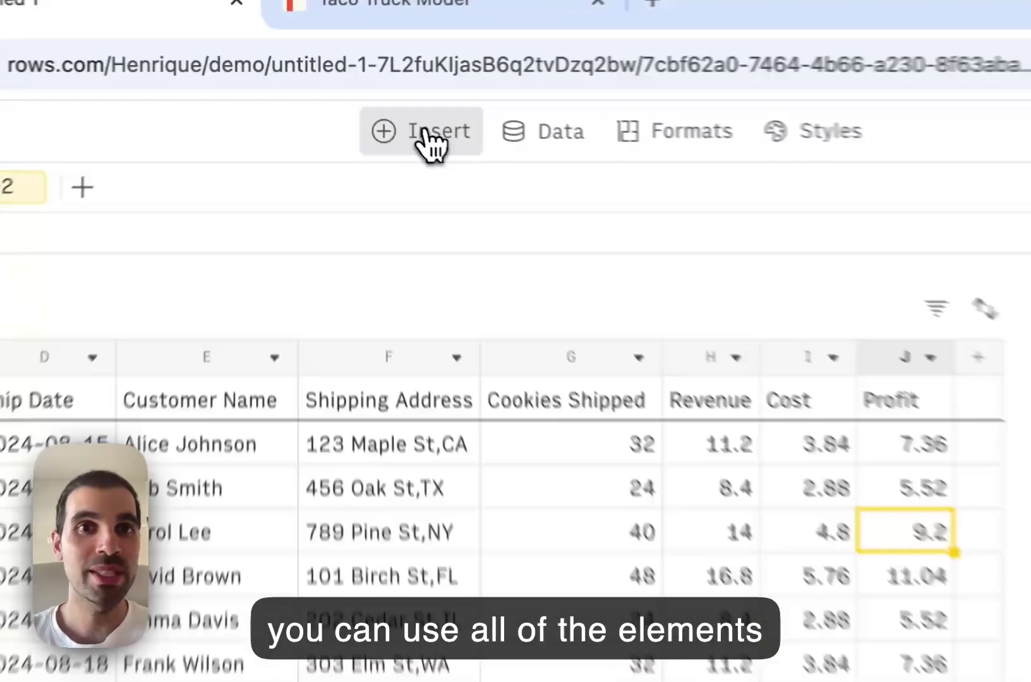
click(374, 102)
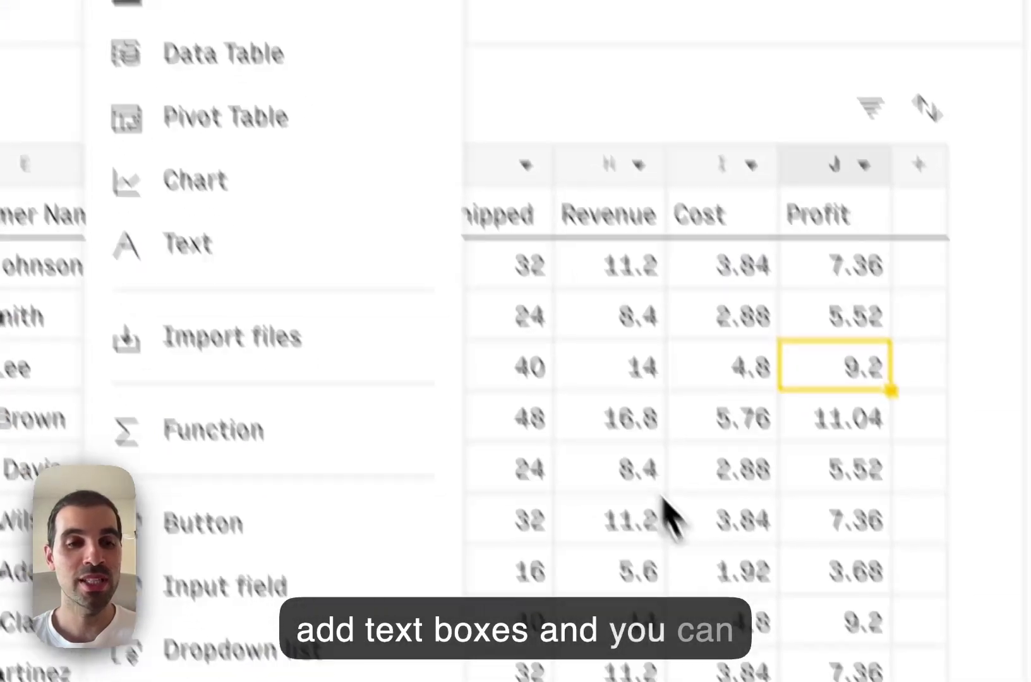
key(Escape)
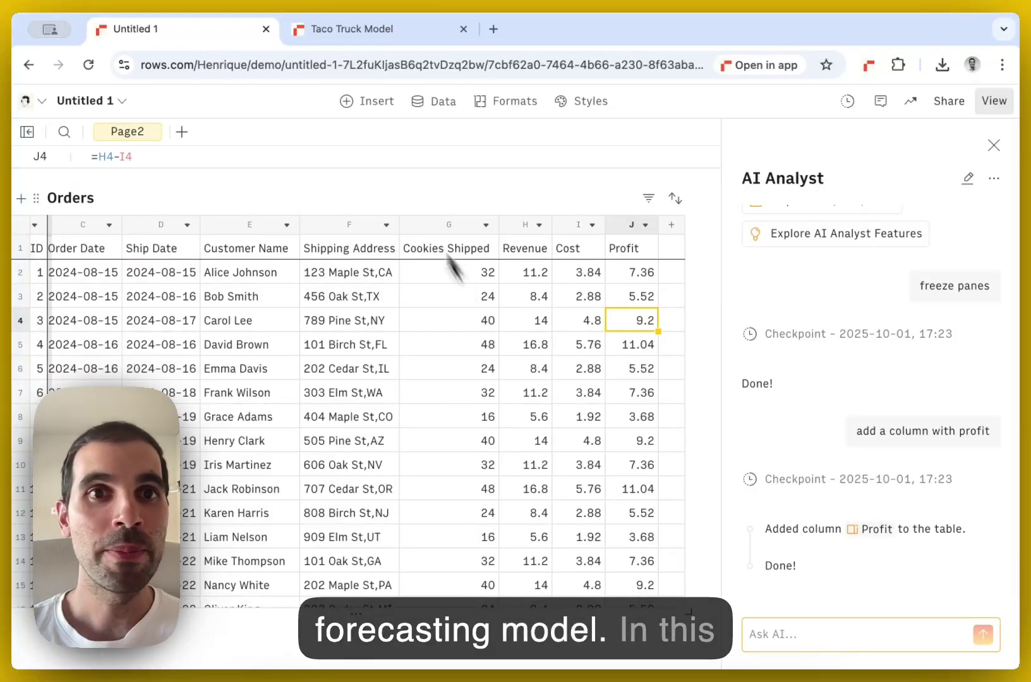
Switch to the Taco Truck Model and scroll past assumptions and charts to the Monthly Engine table
click(344, 29)
scroll(515, 316, up, 3)
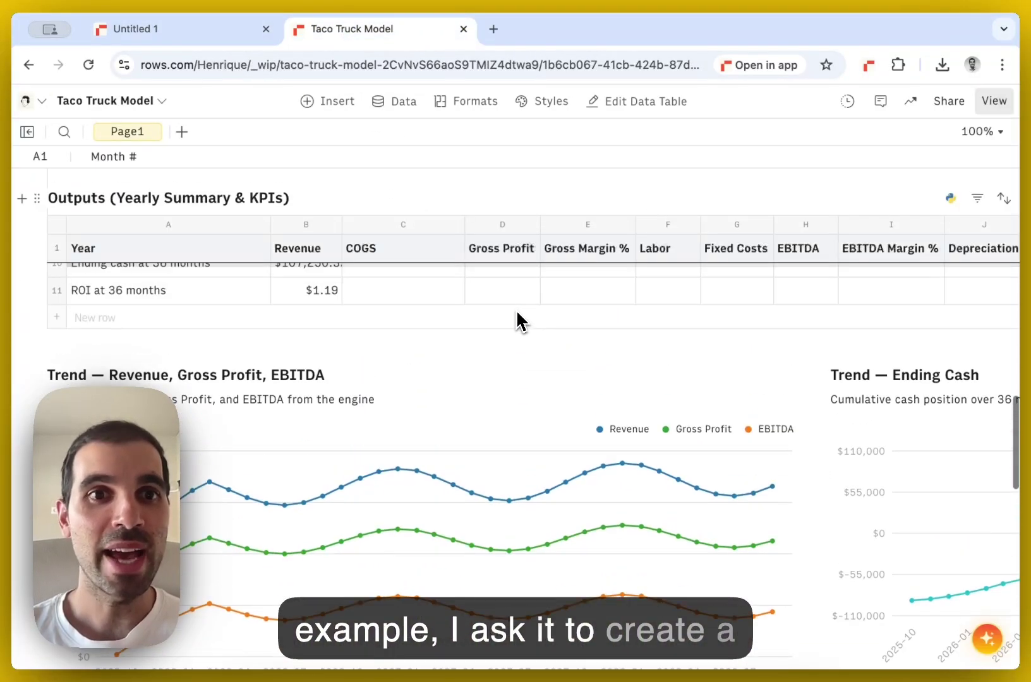
scroll(517, 321, up, 10)
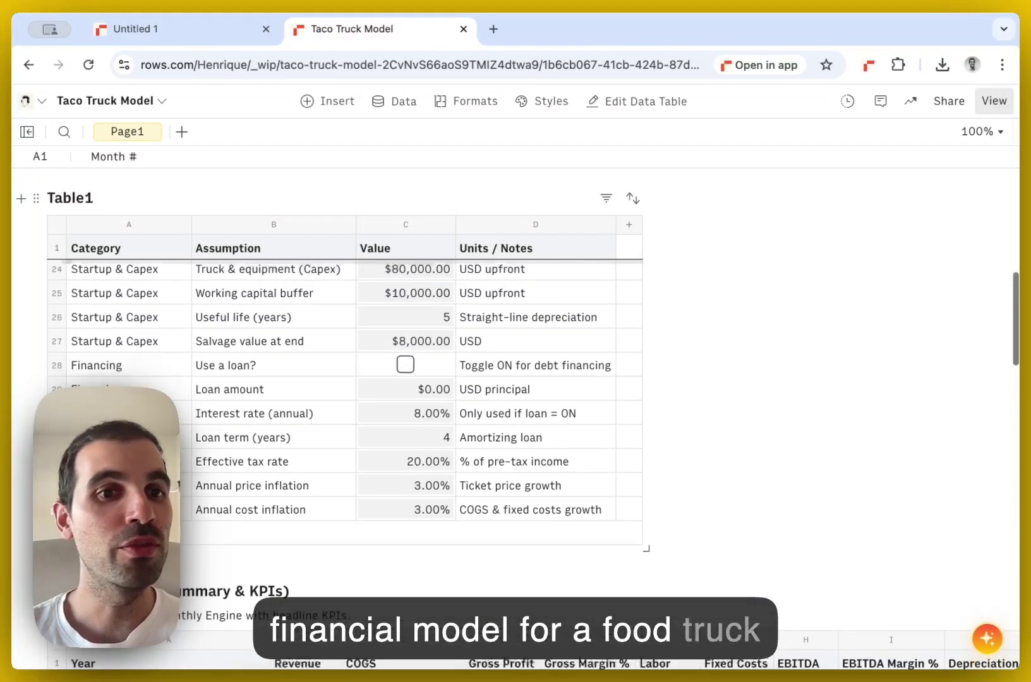
scroll(345, 404, up, 5)
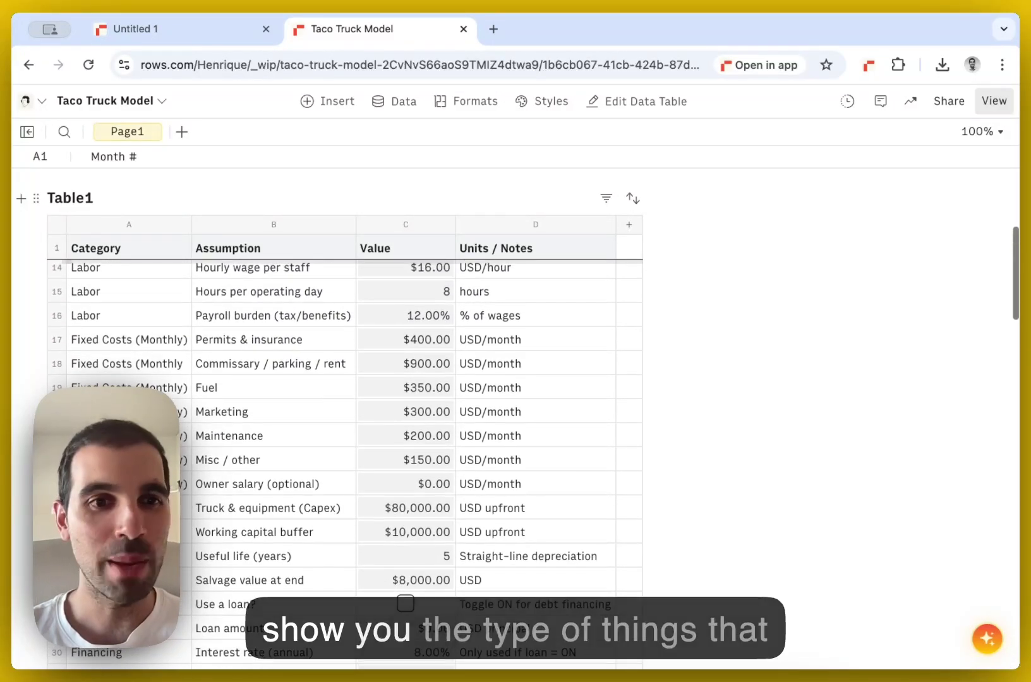
scroll(481, 324, up, 4)
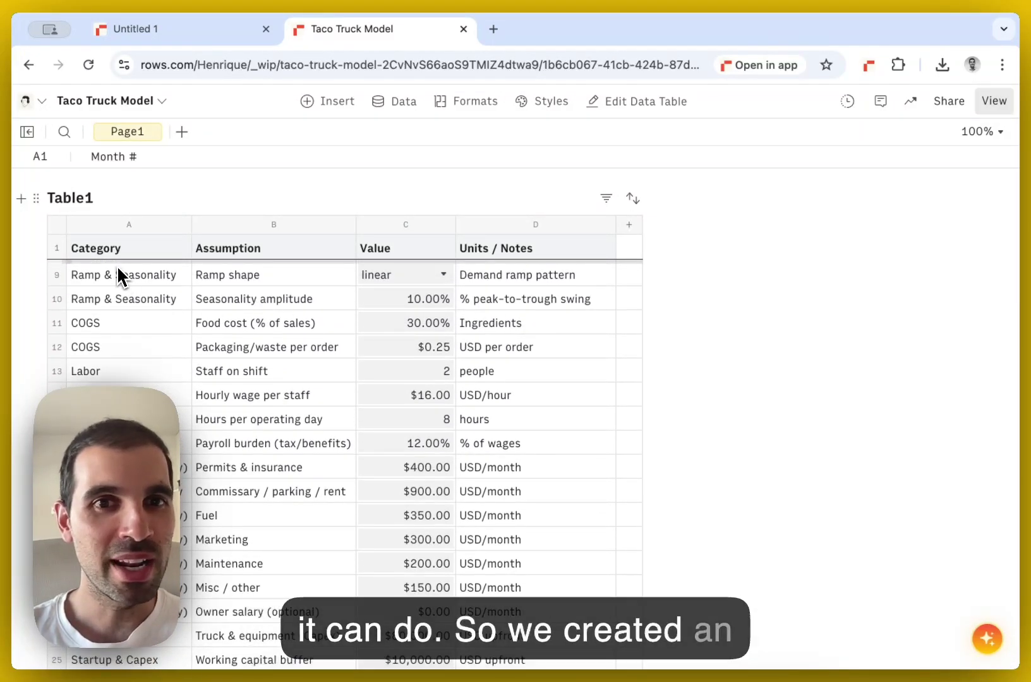
scroll(227, 325, down, 5)
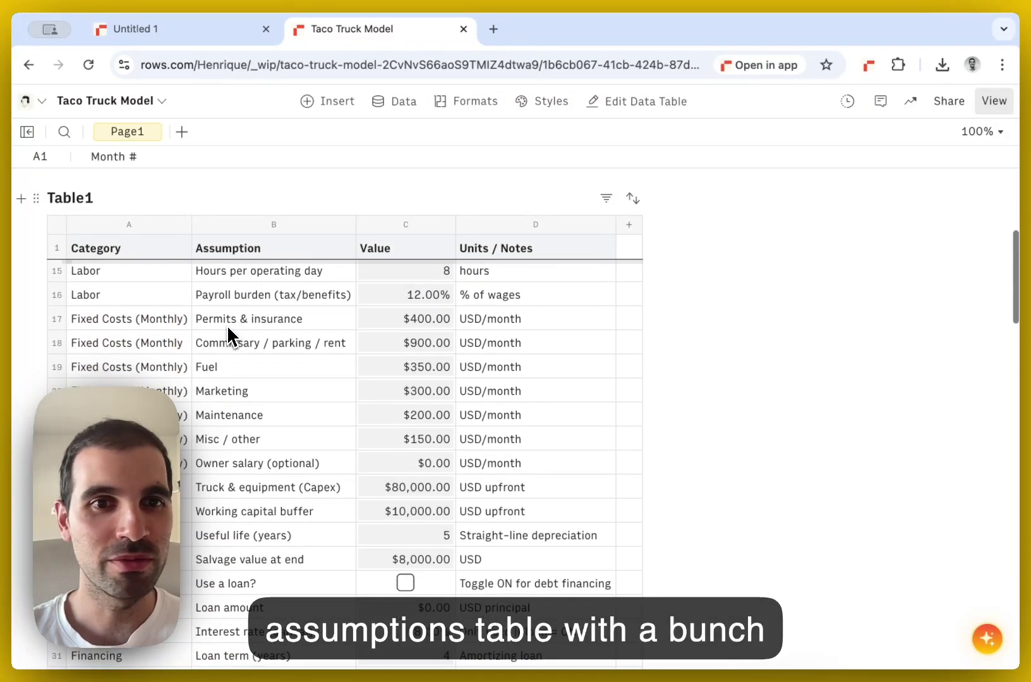
scroll(281, 387, down, 10)
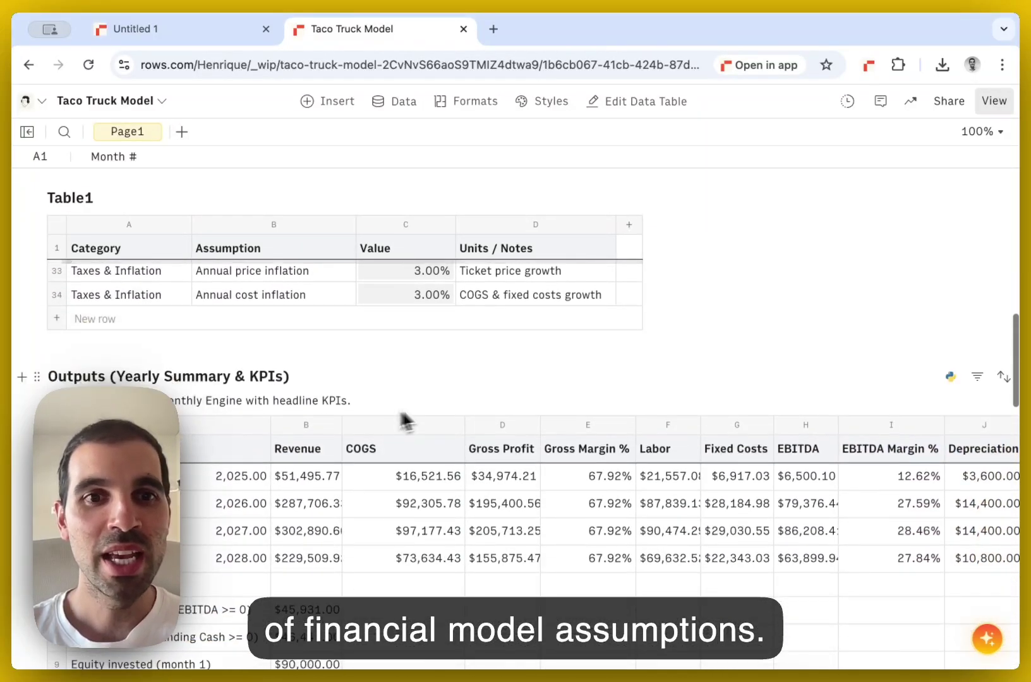
scroll(507, 436, down, 8)
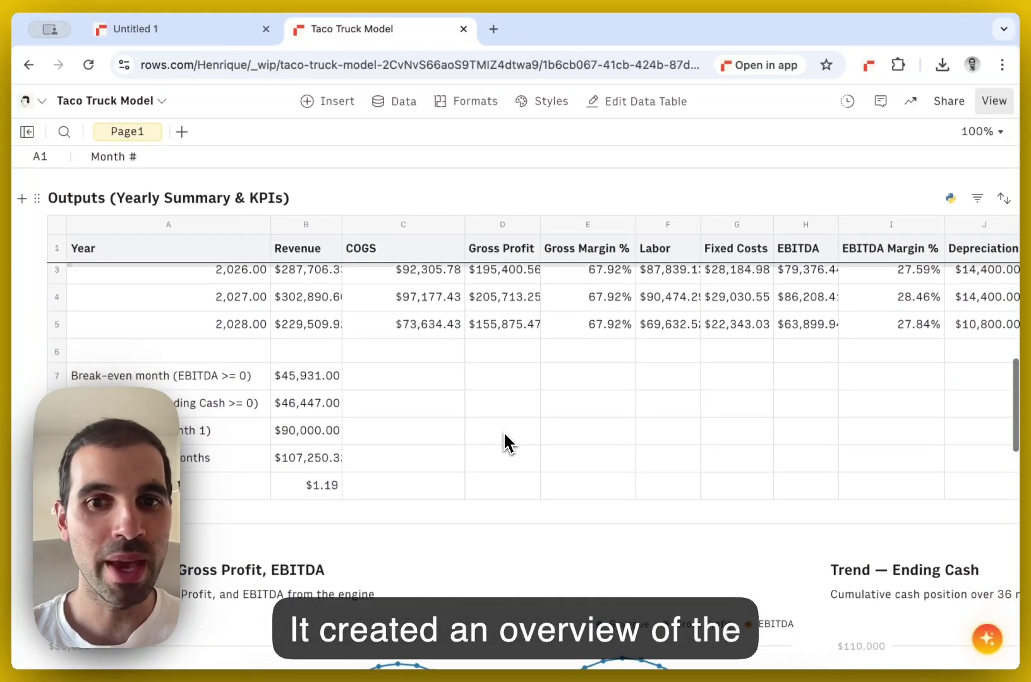
scroll(499, 439, down, 3)
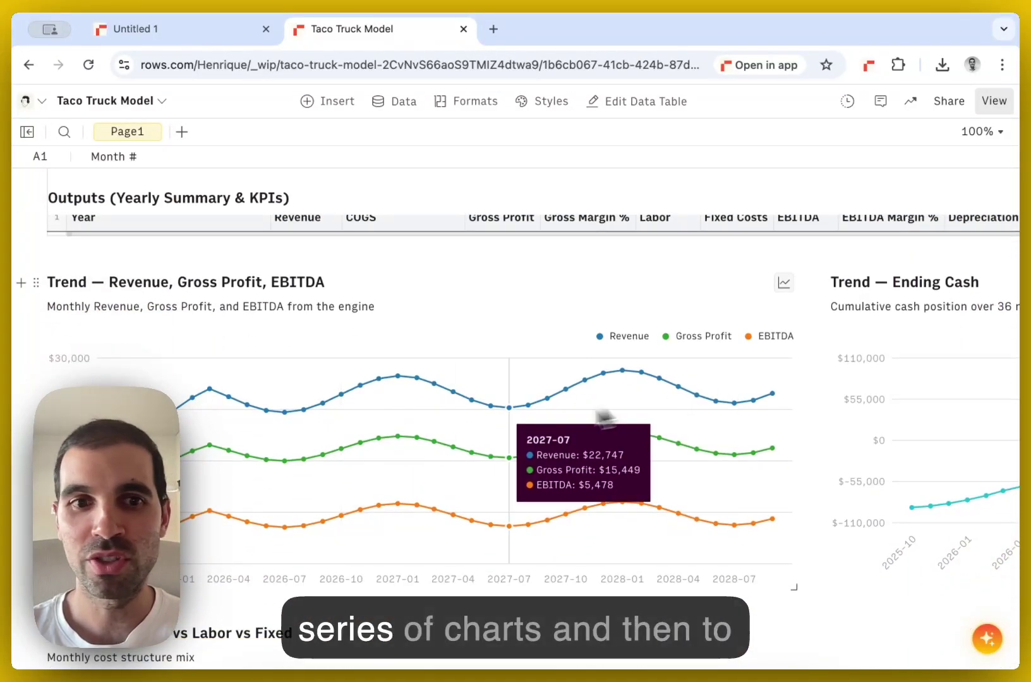
scroll(549, 423, down, 5)
scroll(515, 423, down, 8)
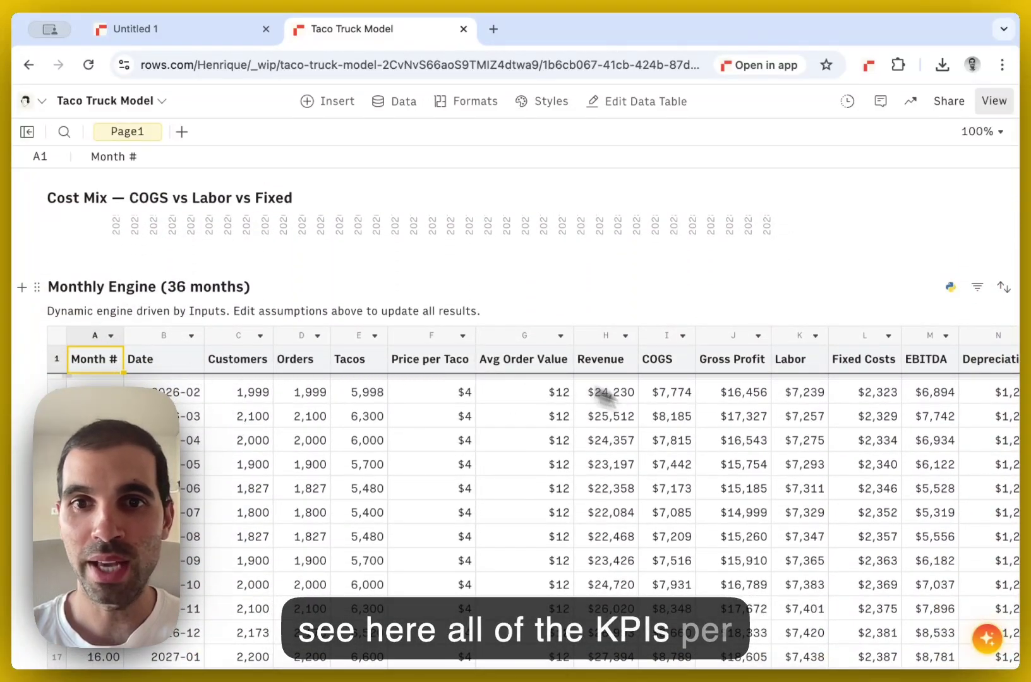
scroll(685, 448, right, 5)
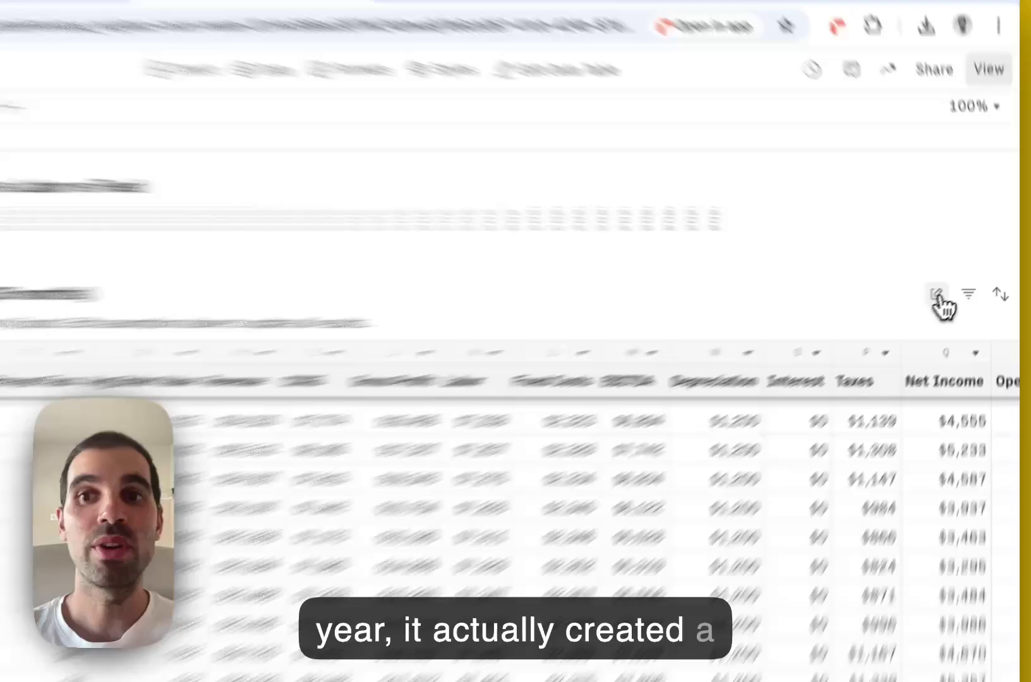
View the Monthly Engine's Python source in the full script editor, then close it
click(950, 287)
click(837, 411)
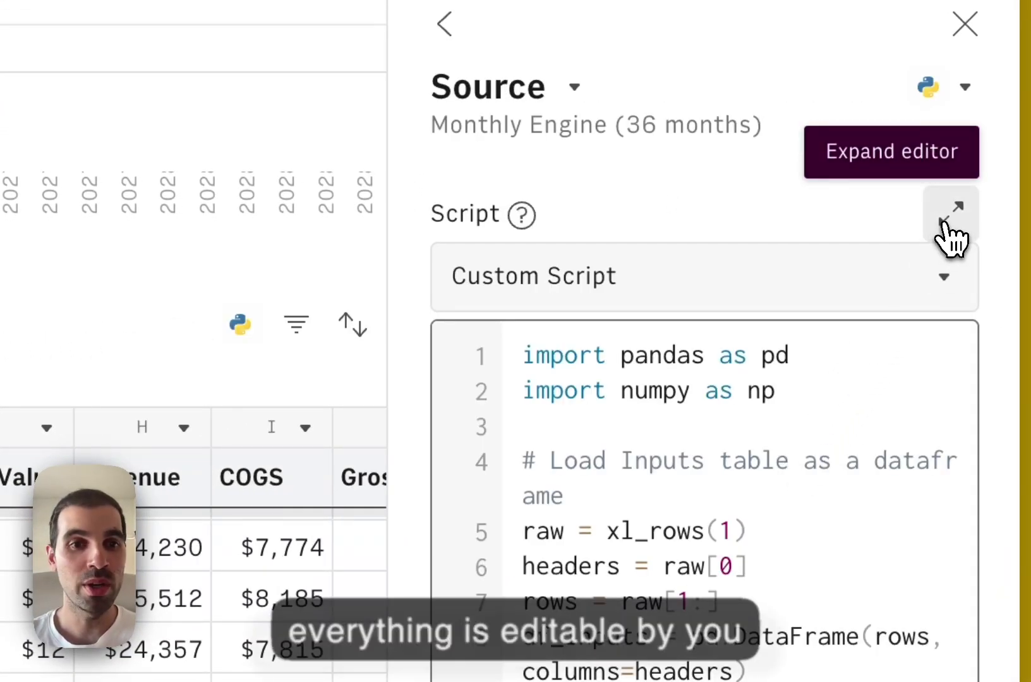
click(949, 218)
scroll(303, 455, down, 15)
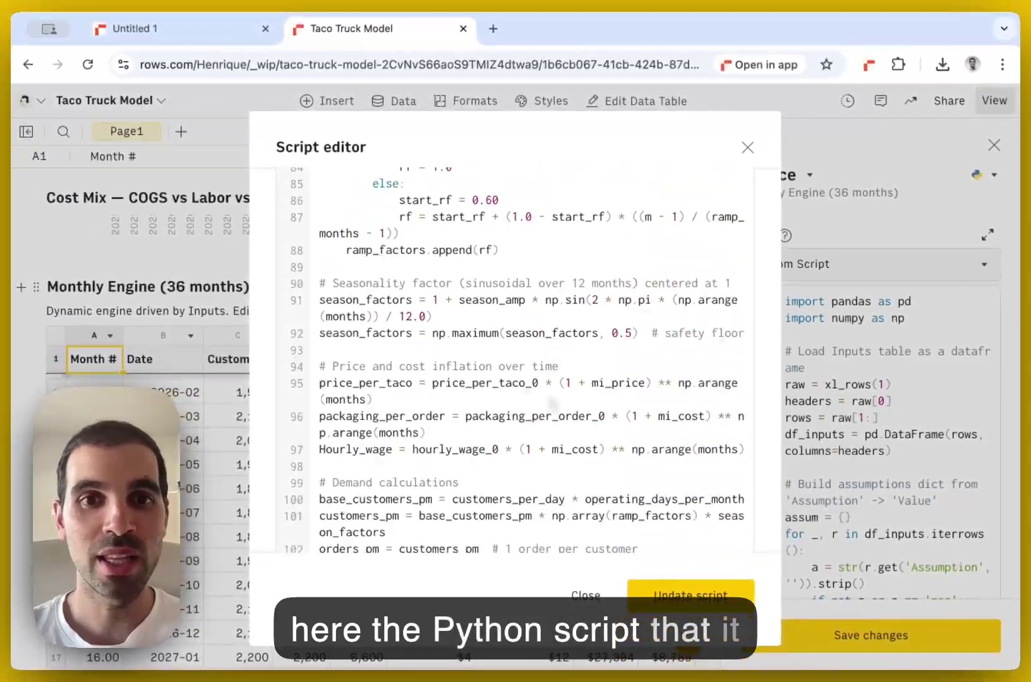
scroll(553, 402, down, 20)
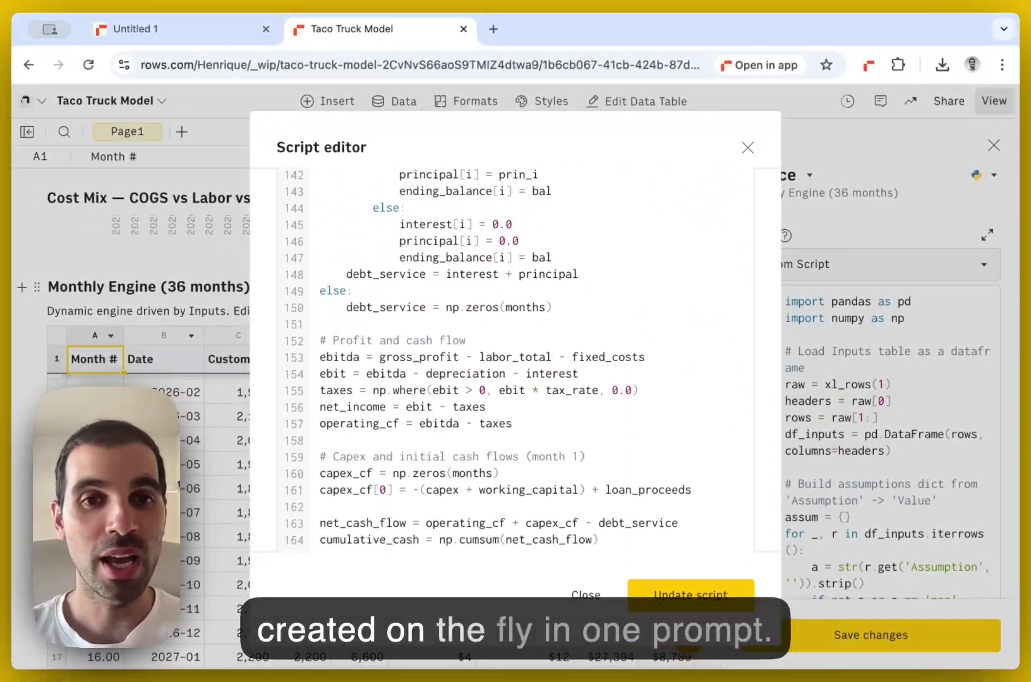
click(749, 149)
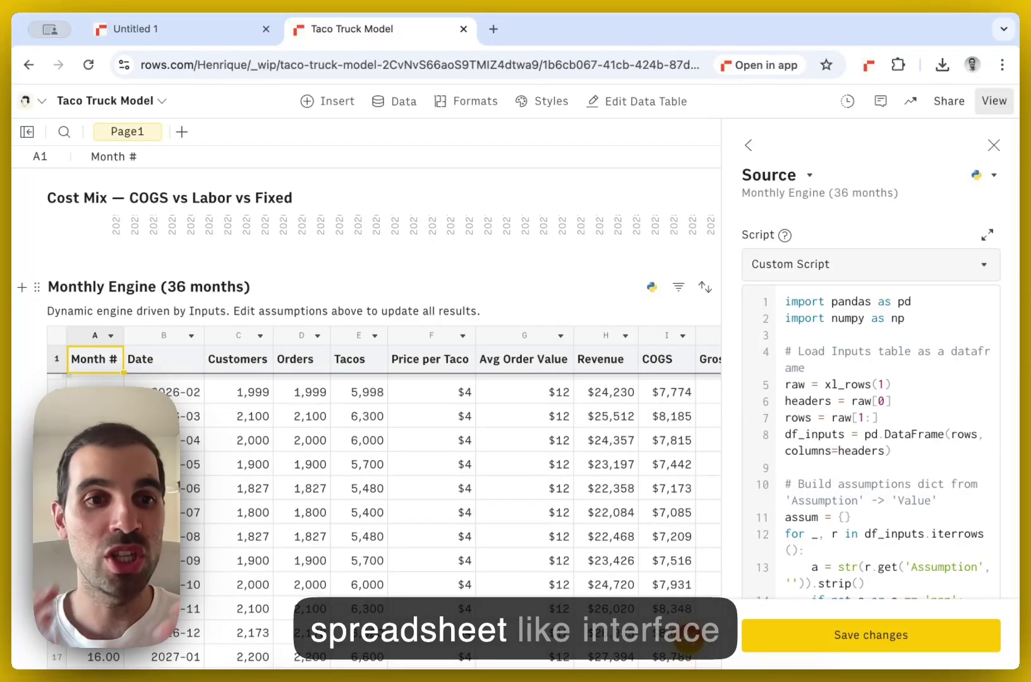
Close the source panel with Leave & discard and return to the Untitled 1 document
click(994, 146)
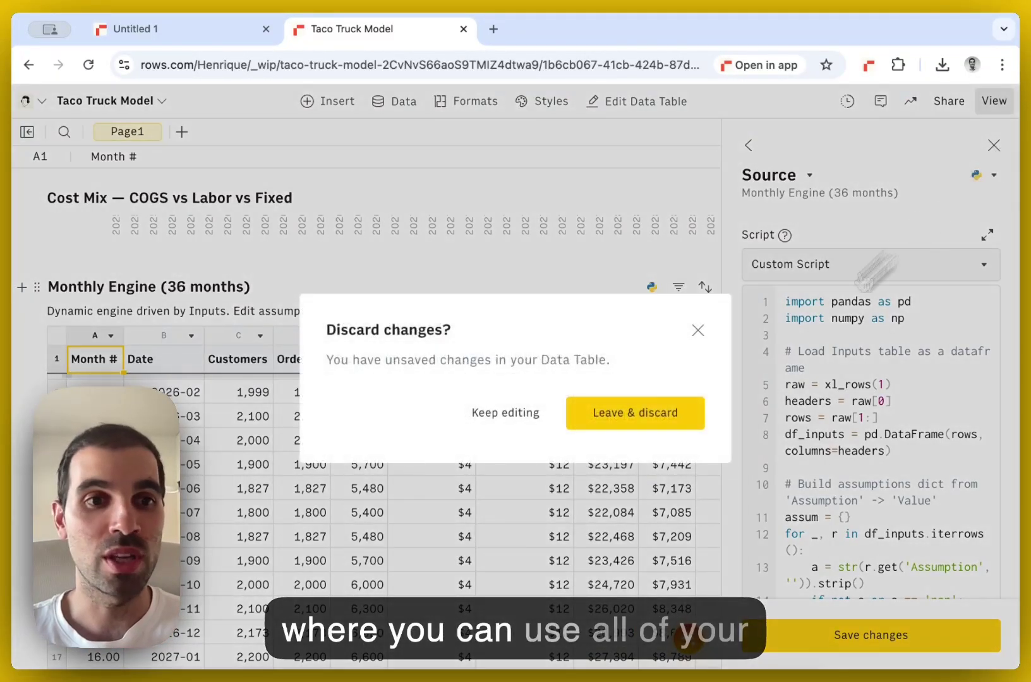
click(626, 416)
click(564, 533)
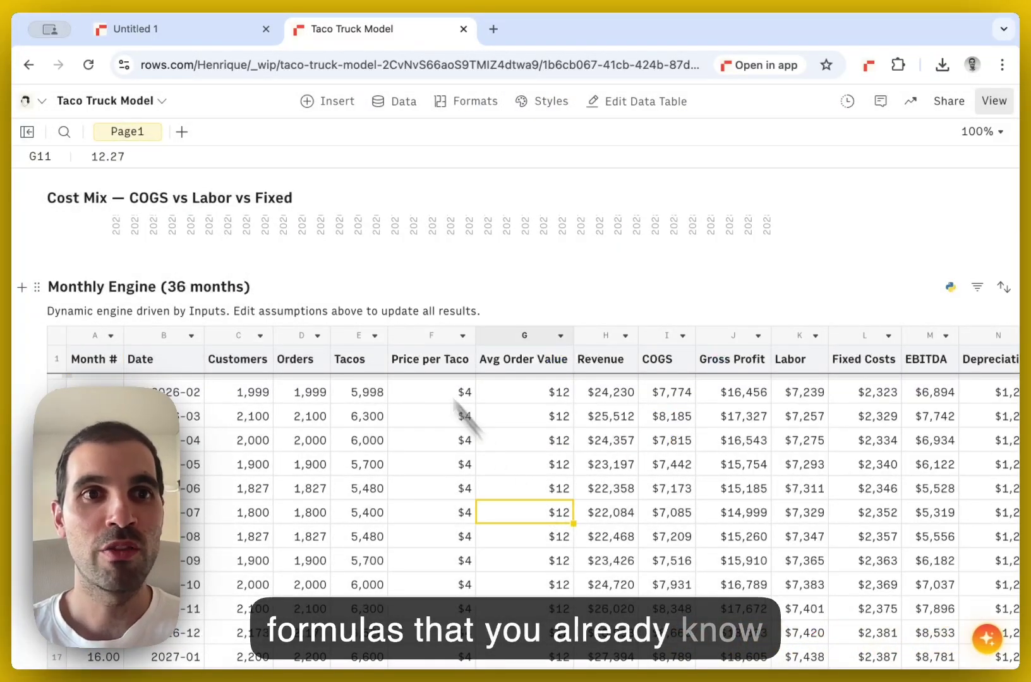
click(190, 32)
click(126, 103)
key(Escape)
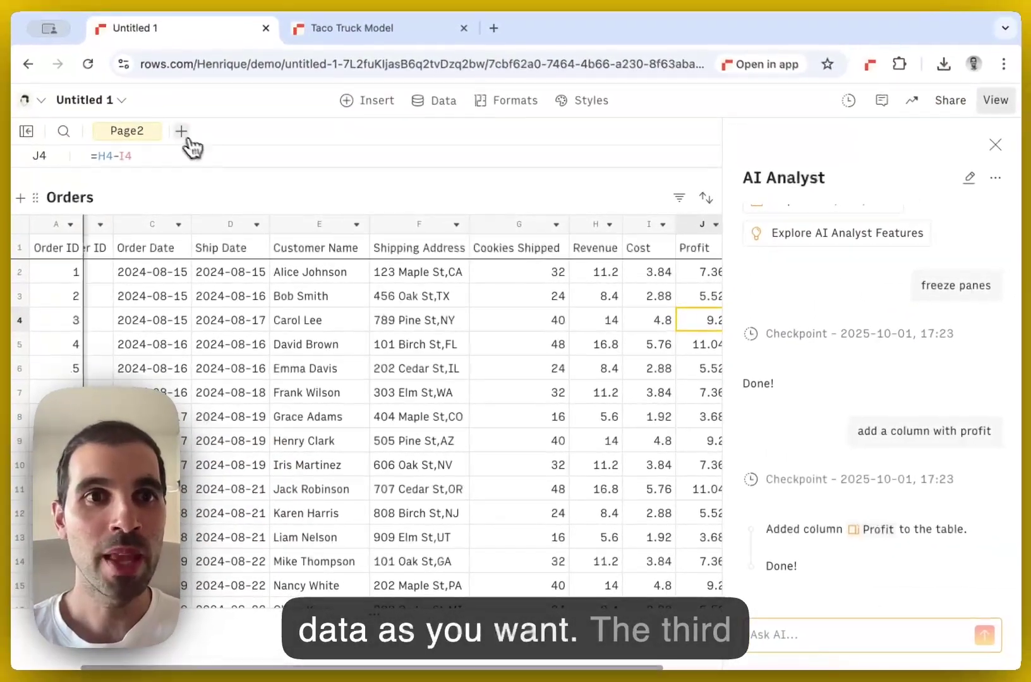
Add a new page and delete Page2 with the Orders table
click(184, 144)
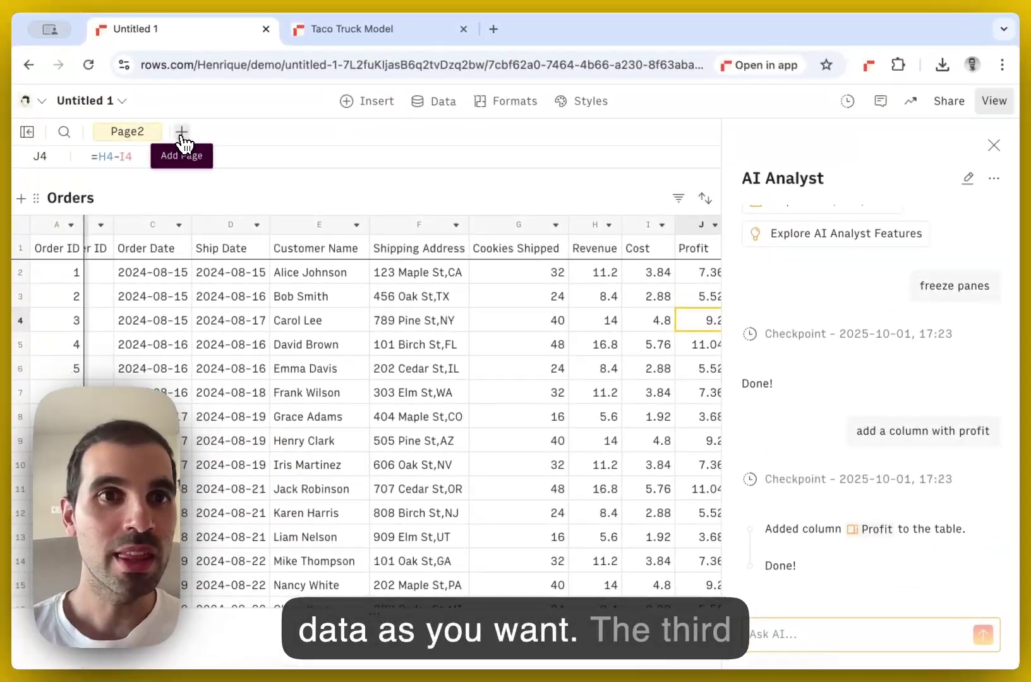
right_click(155, 137)
click(188, 262)
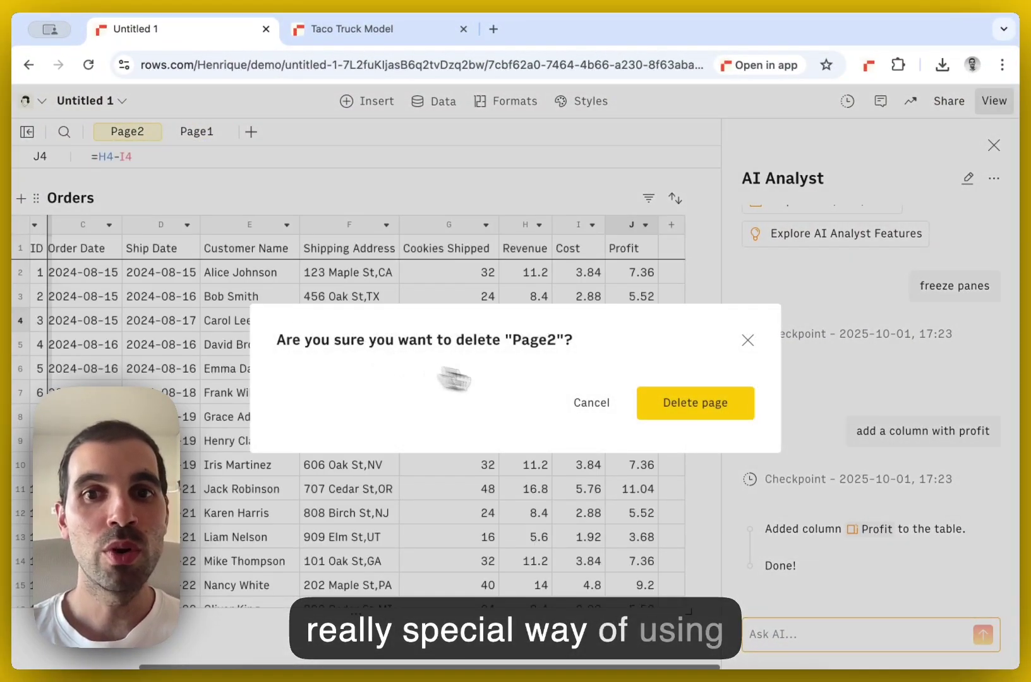
click(702, 414)
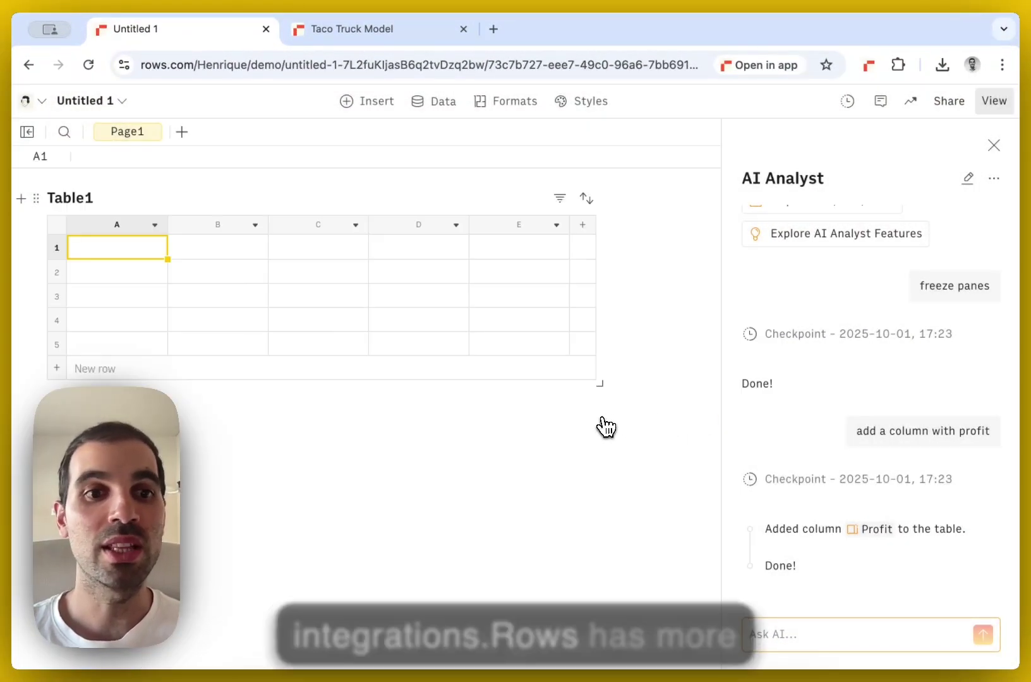
Browse the data integrations list, then open the AI Analyst chat
click(445, 106)
scroll(922, 499, down, 3)
scroll(918, 510, down, 5)
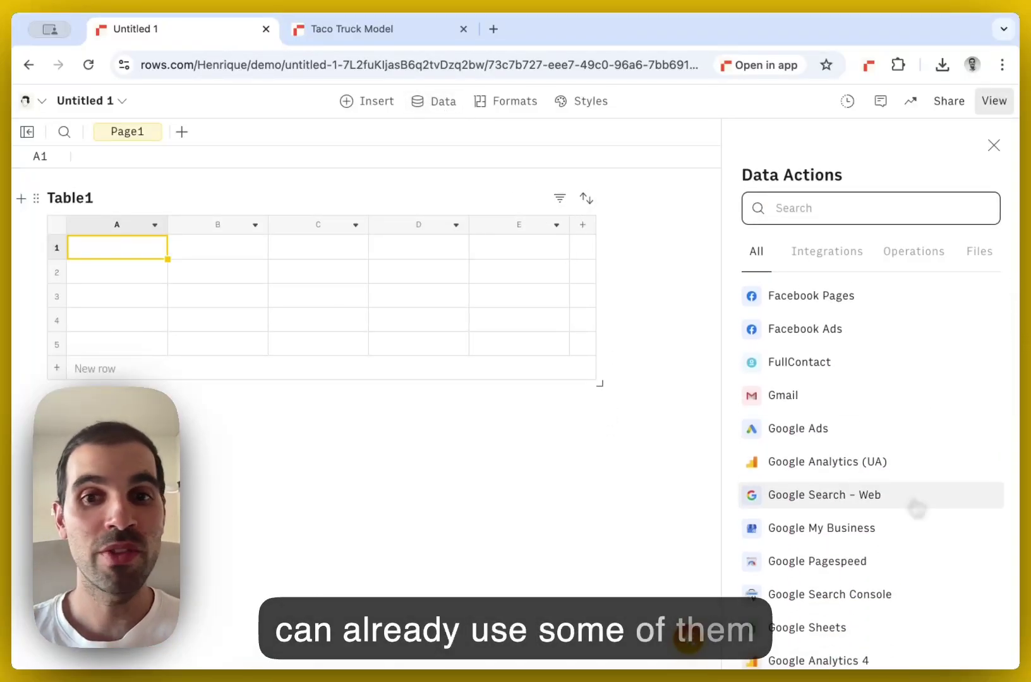
click(689, 639)
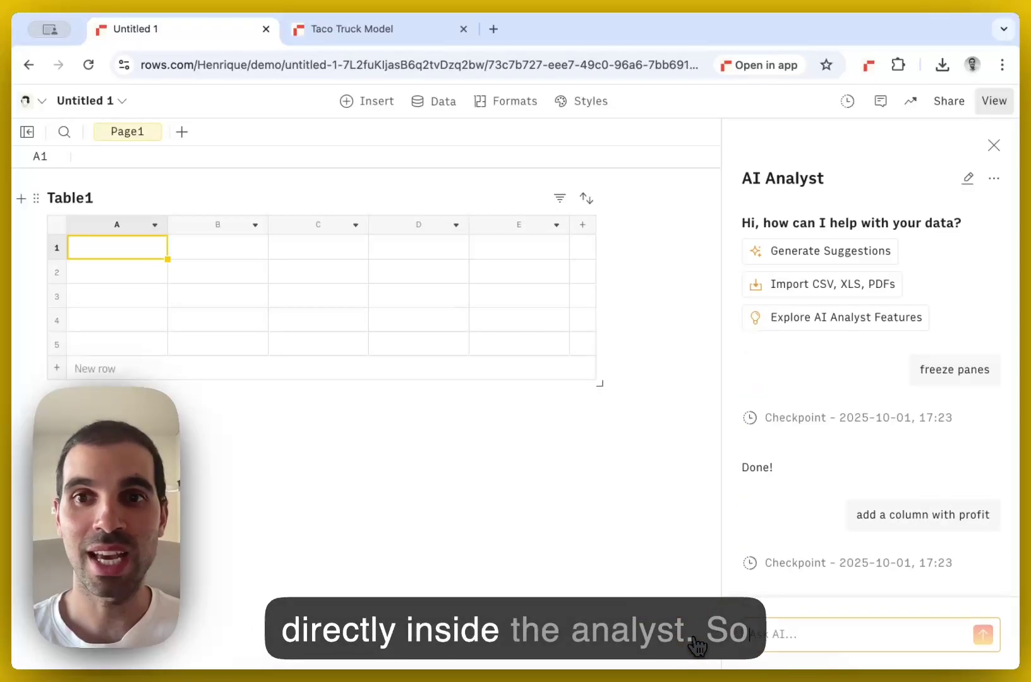
click(967, 180)
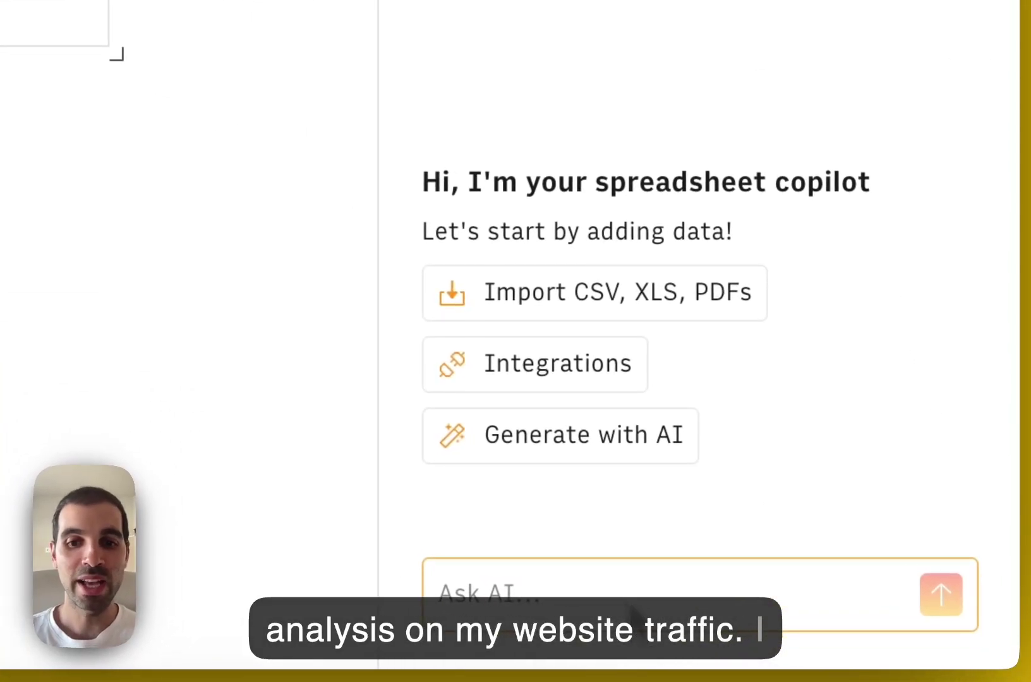
text(Pull fro)
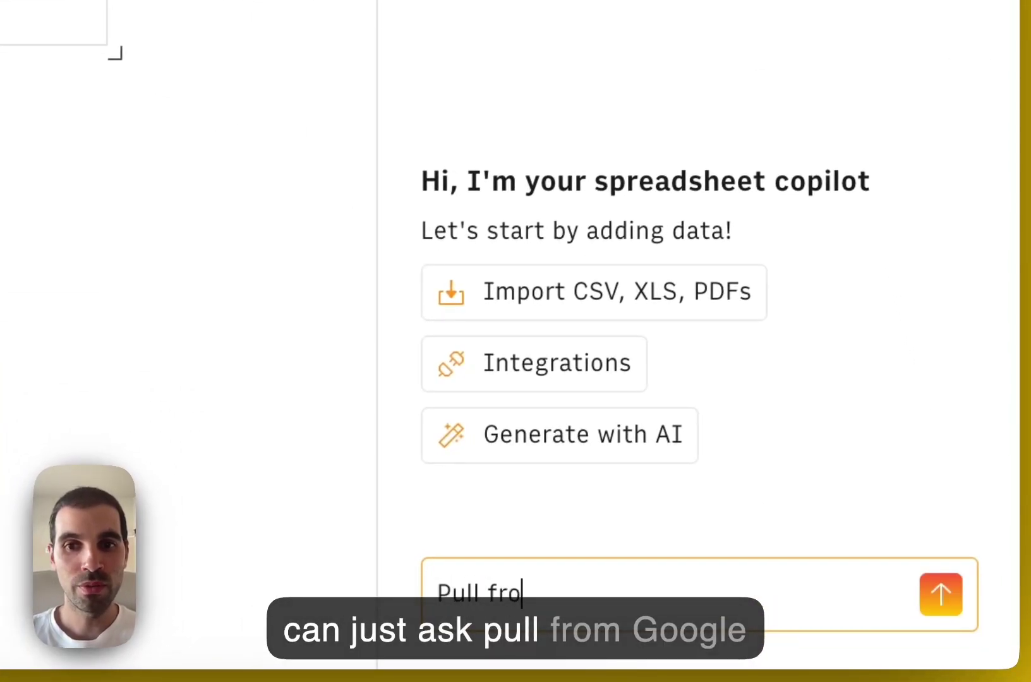
text(m @goo)
key(Down)
key(Return)
text(the website tra)
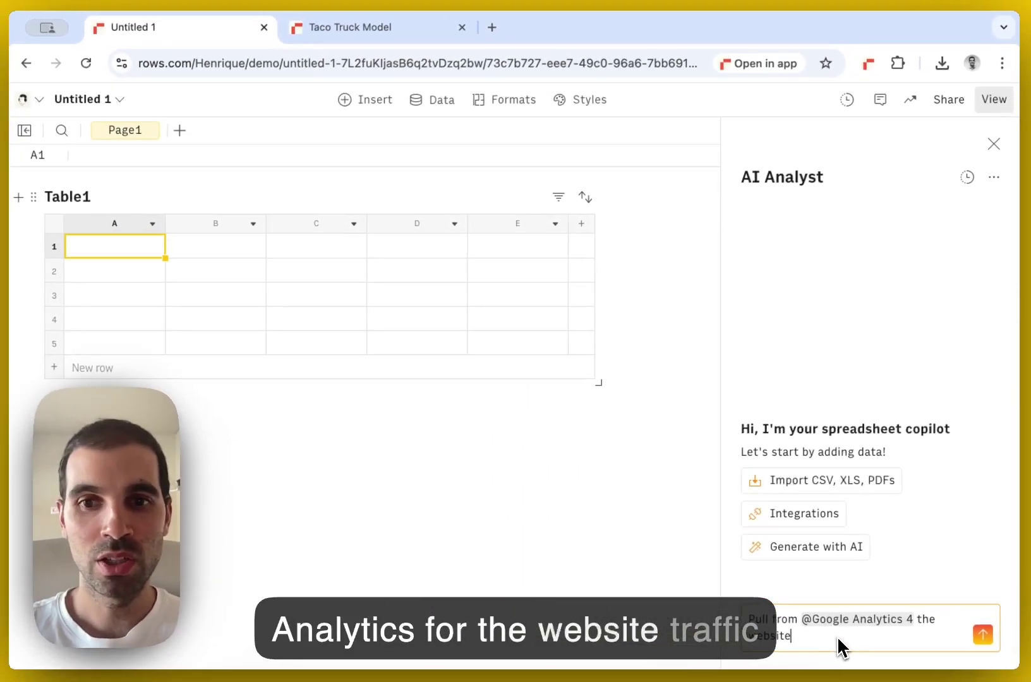
text(ffic from the last 90)
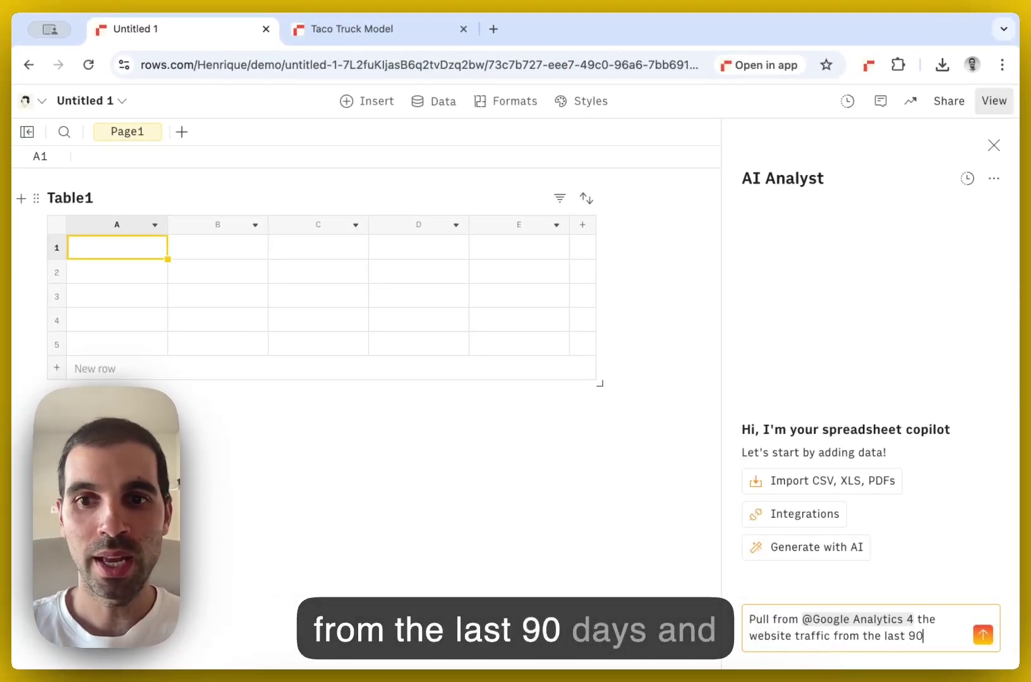
text( days and compare w)
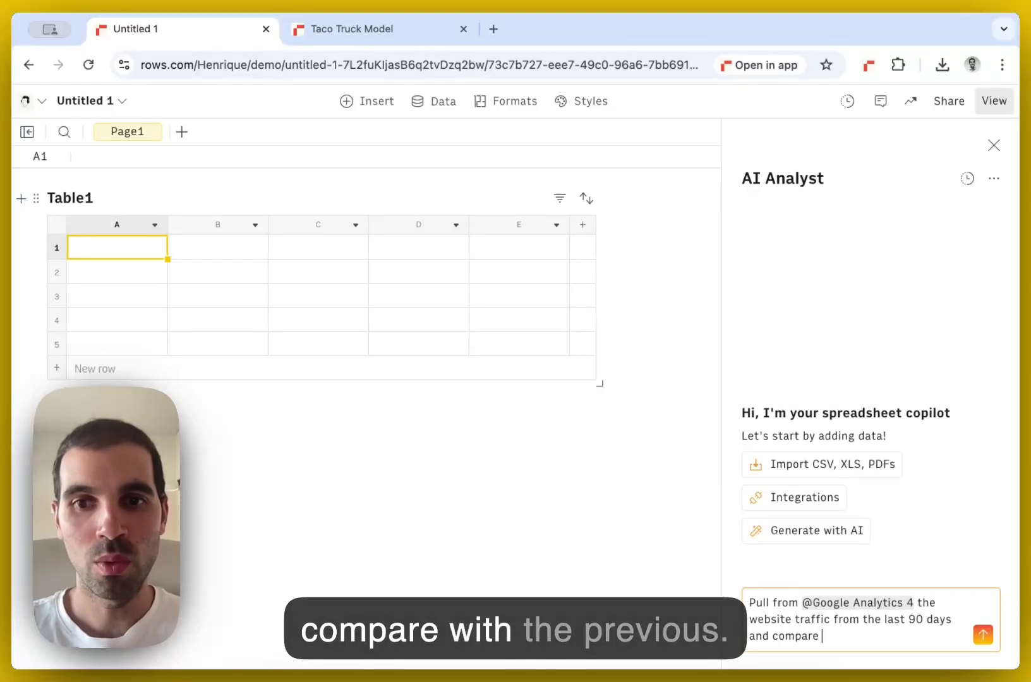
text(ith the previous)
key(Return)
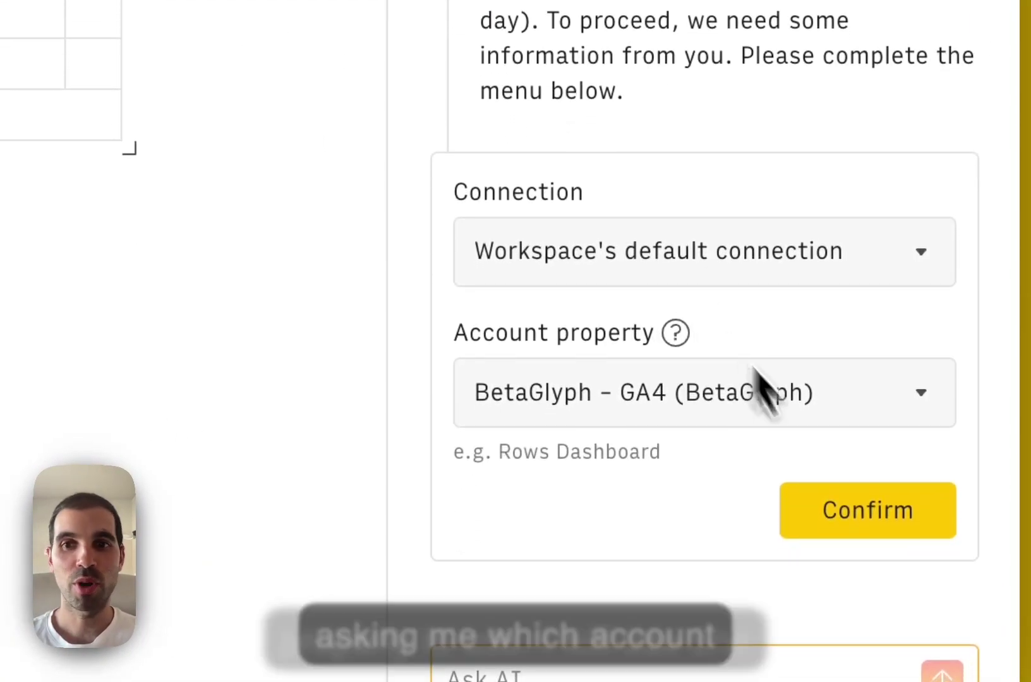
Confirm the default Google Analytics 4 connection and account property
click(867, 524)
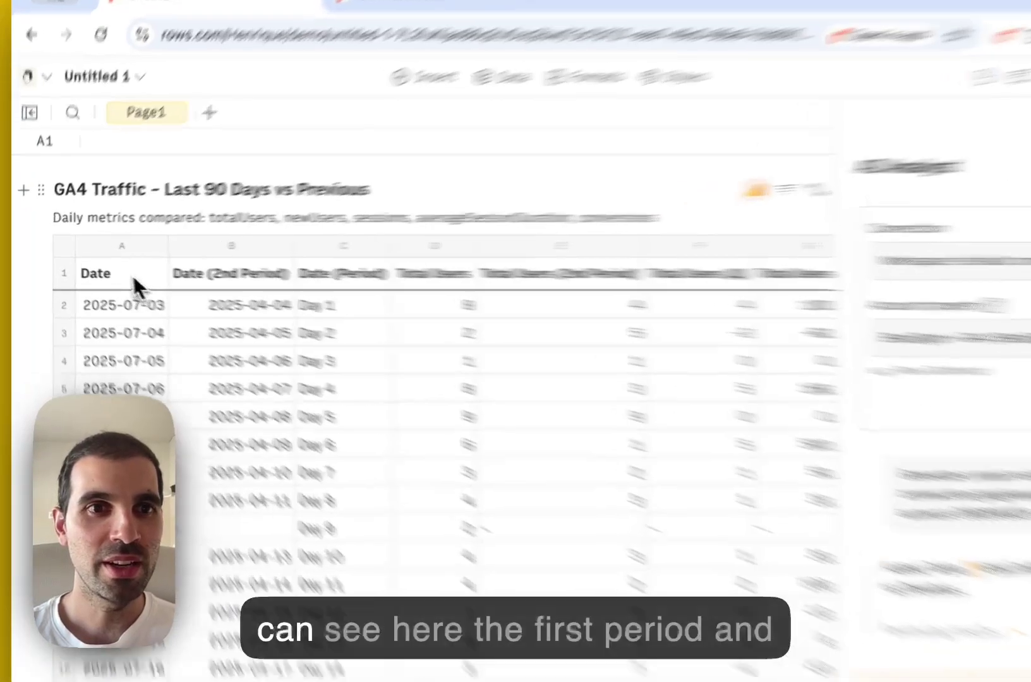
Review the two Date columns and scroll across the GA4 comparison columns
click(123, 276)
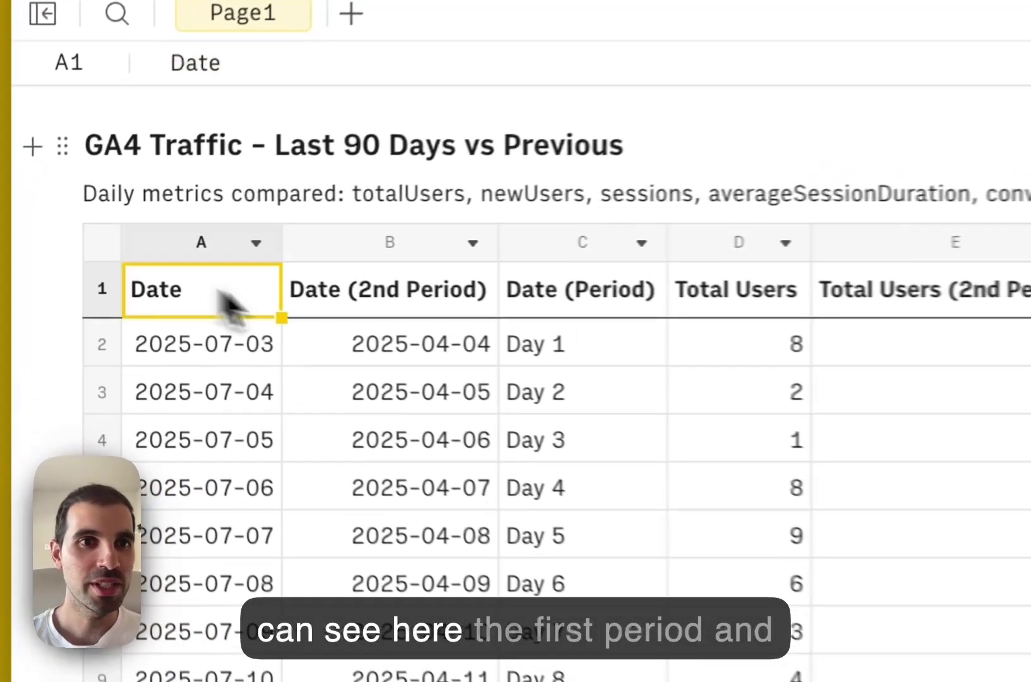
click(181, 278)
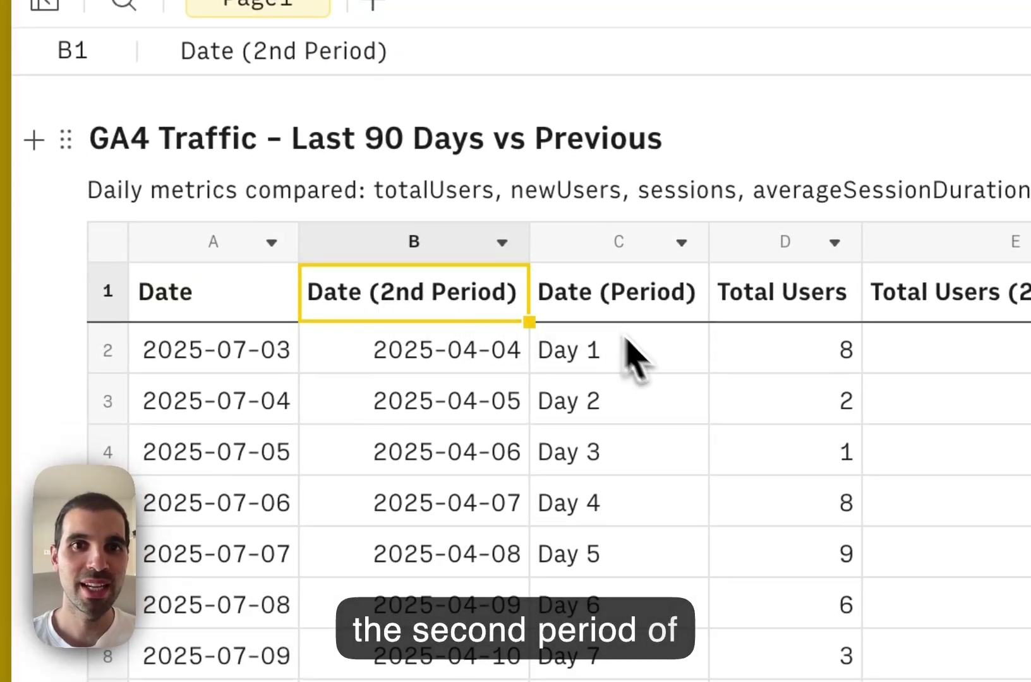
scroll(638, 361, right, 5)
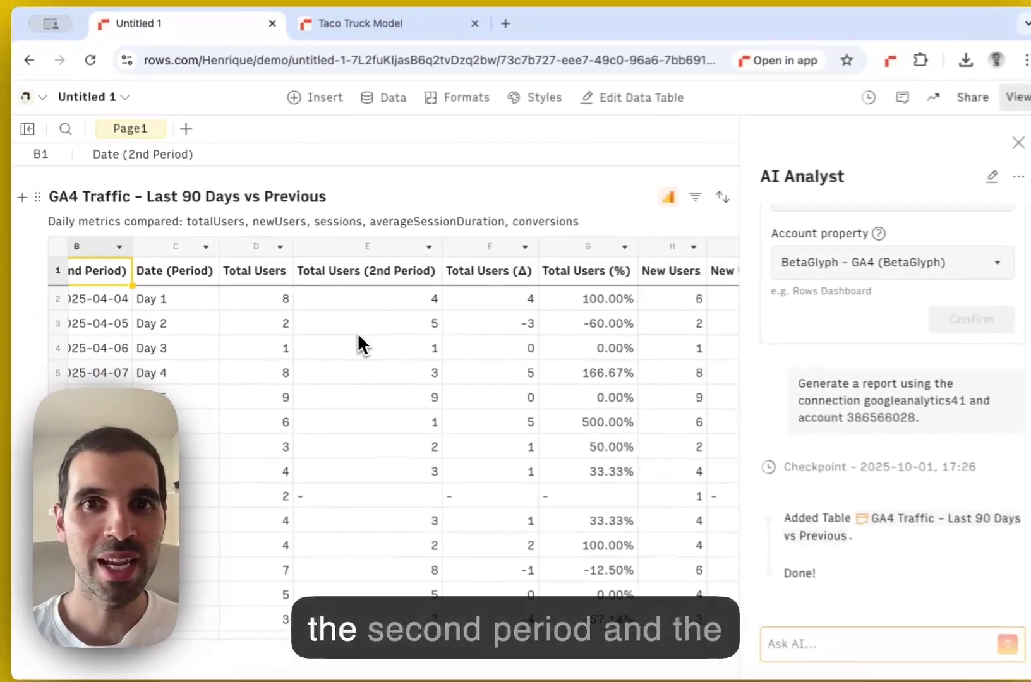
scroll(382, 341, right, 3)
scroll(476, 365, right, 10)
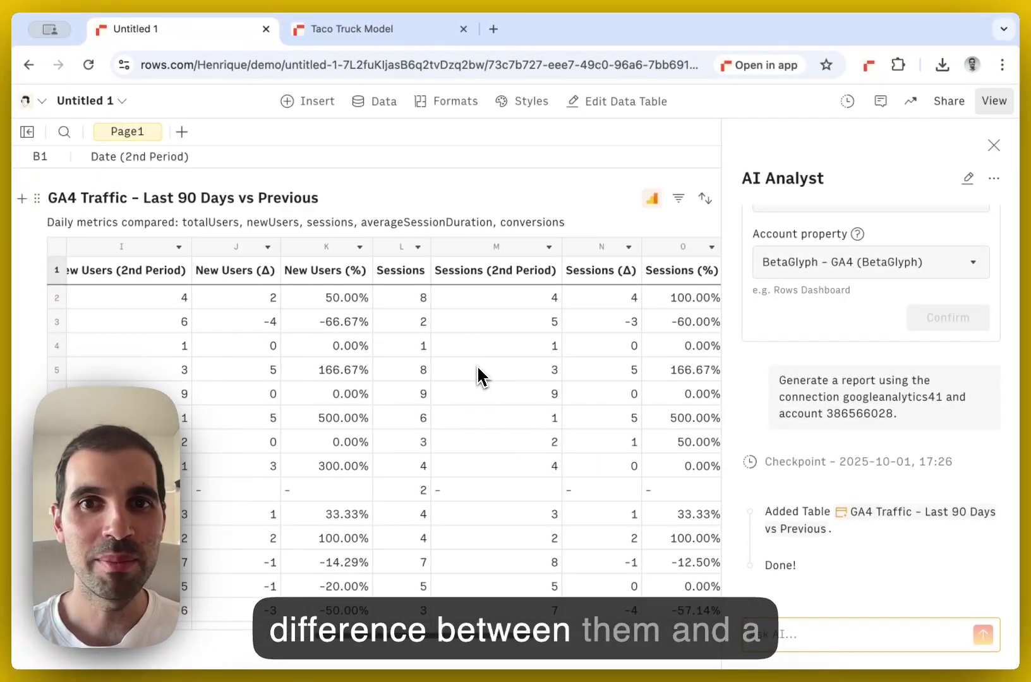
scroll(476, 367, right, 4)
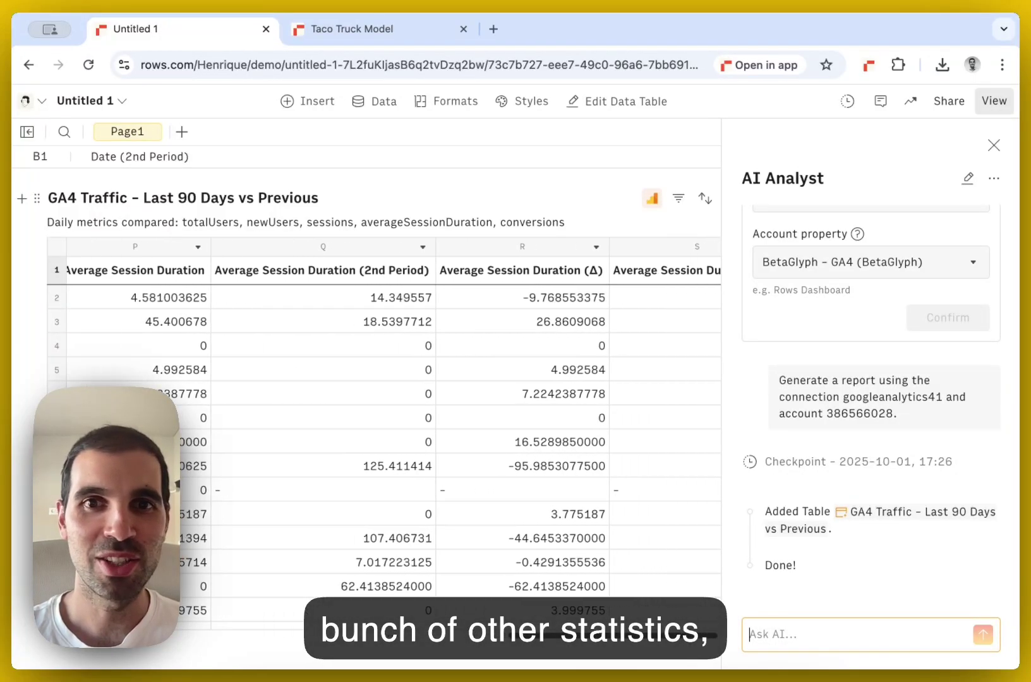
Close the AI Analyst panel and look over the full-width table
click(994, 146)
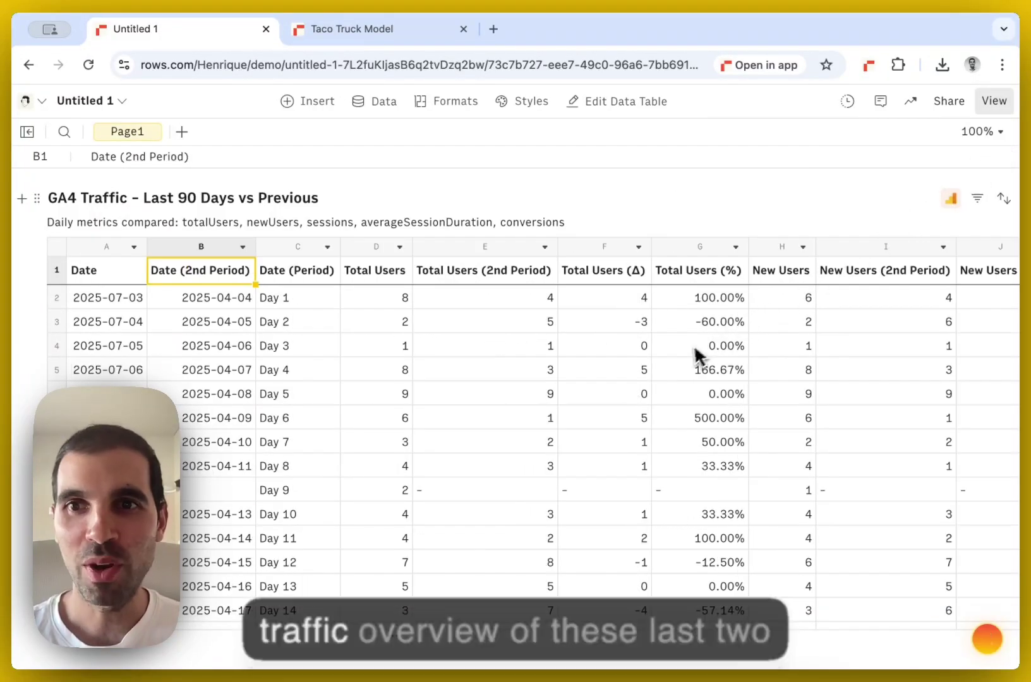
scroll(688, 363, left, 8)
scroll(687, 361, down, 10)
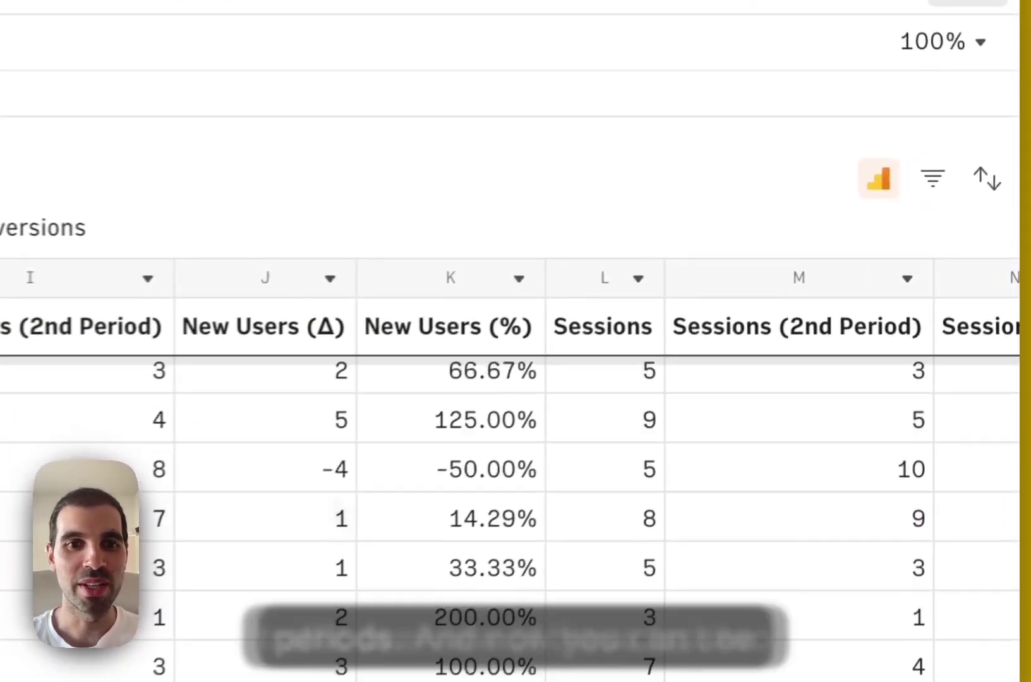
scroll(339, 361, up, 8)
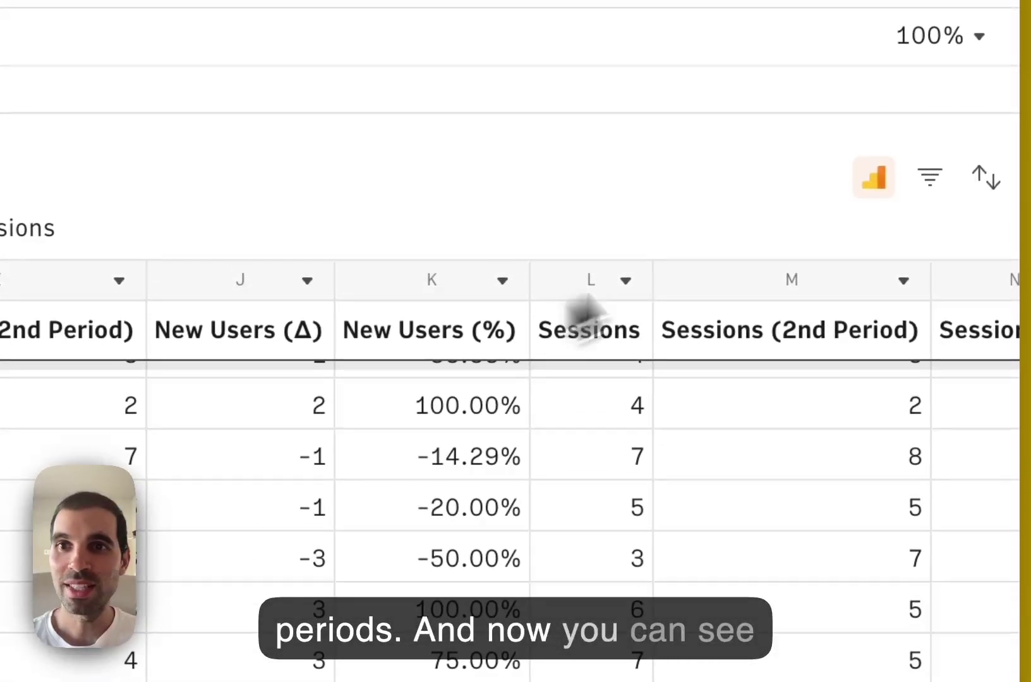
Turn on the GA4 table's daily scheduled data refresh at 07:30 UTC+00:00 in its Automation settings
click(874, 177)
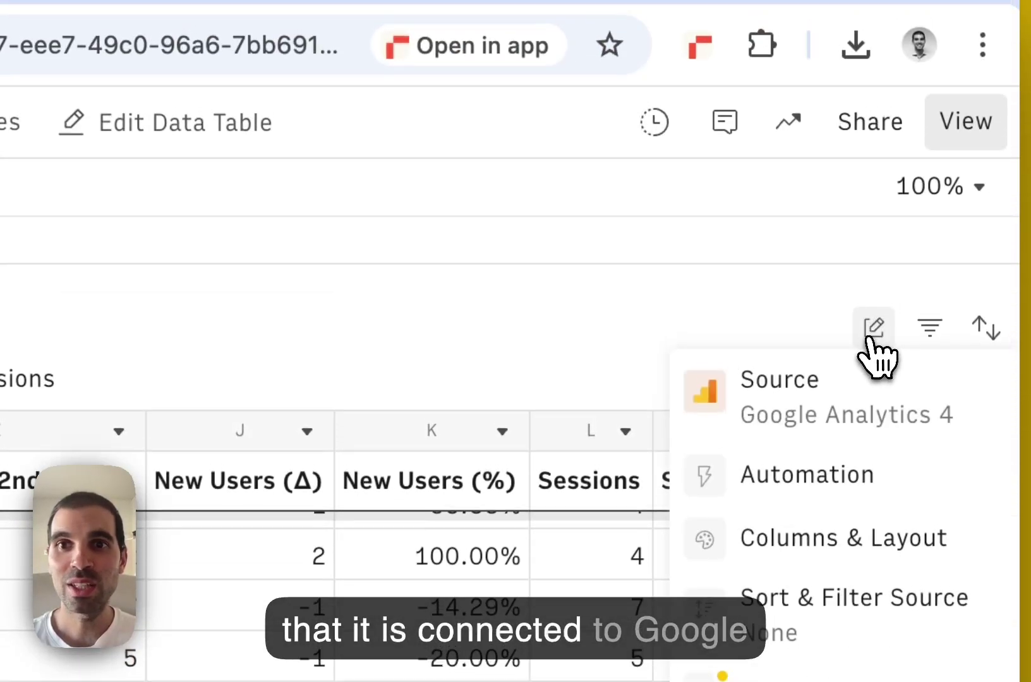
click(797, 503)
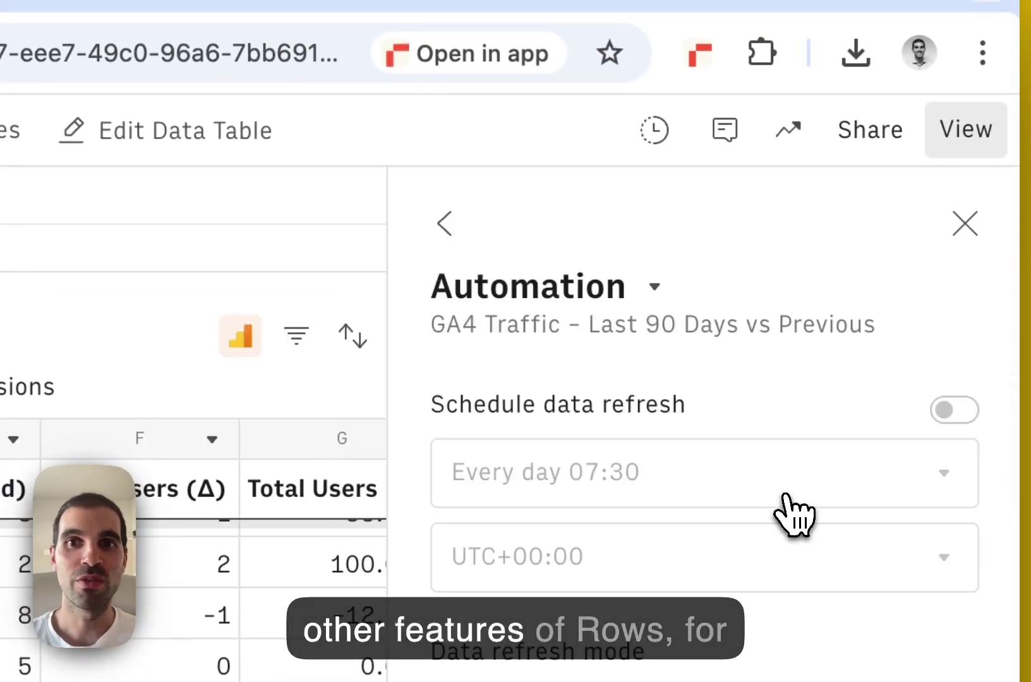
click(956, 411)
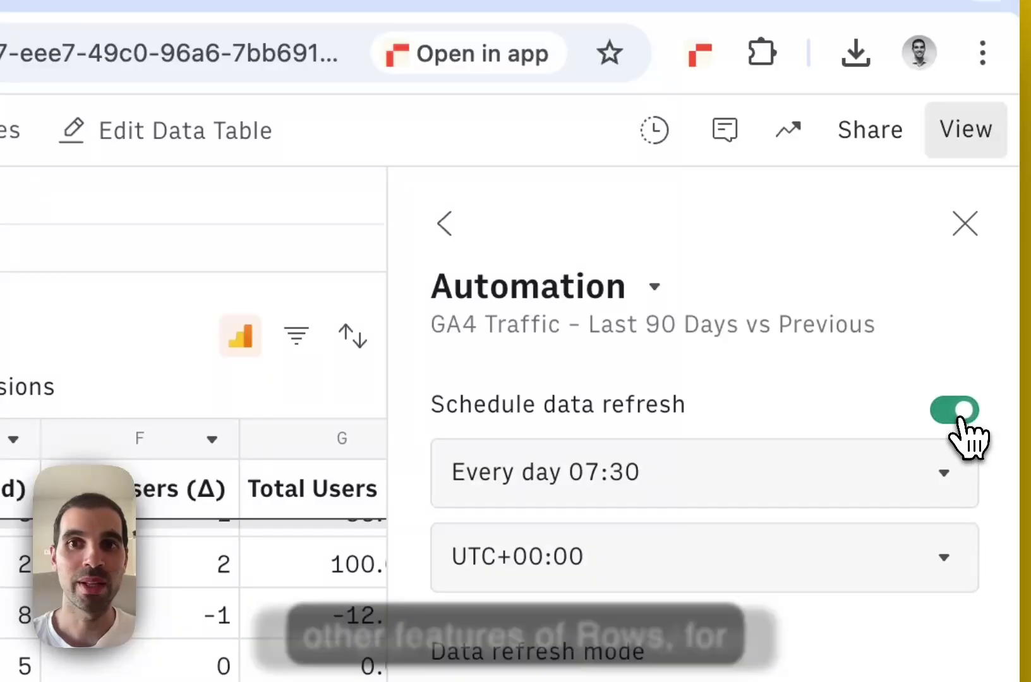
click(964, 223)
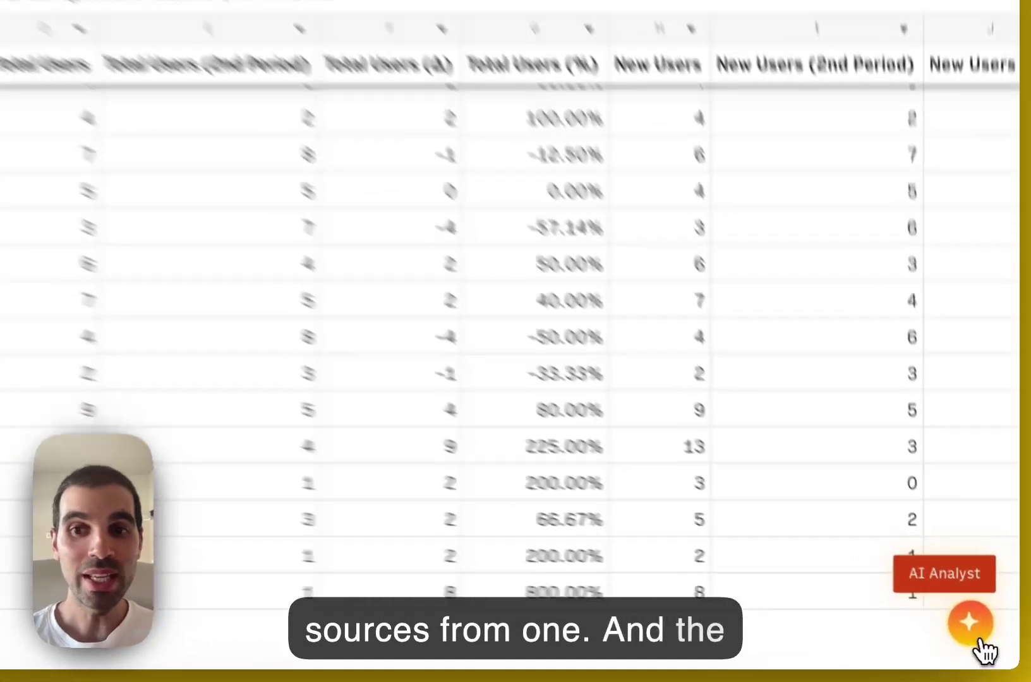
Reopen the AI Analyst chat with the 90-day GA4 traffic request and view its Create/Run Replay options
click(971, 624)
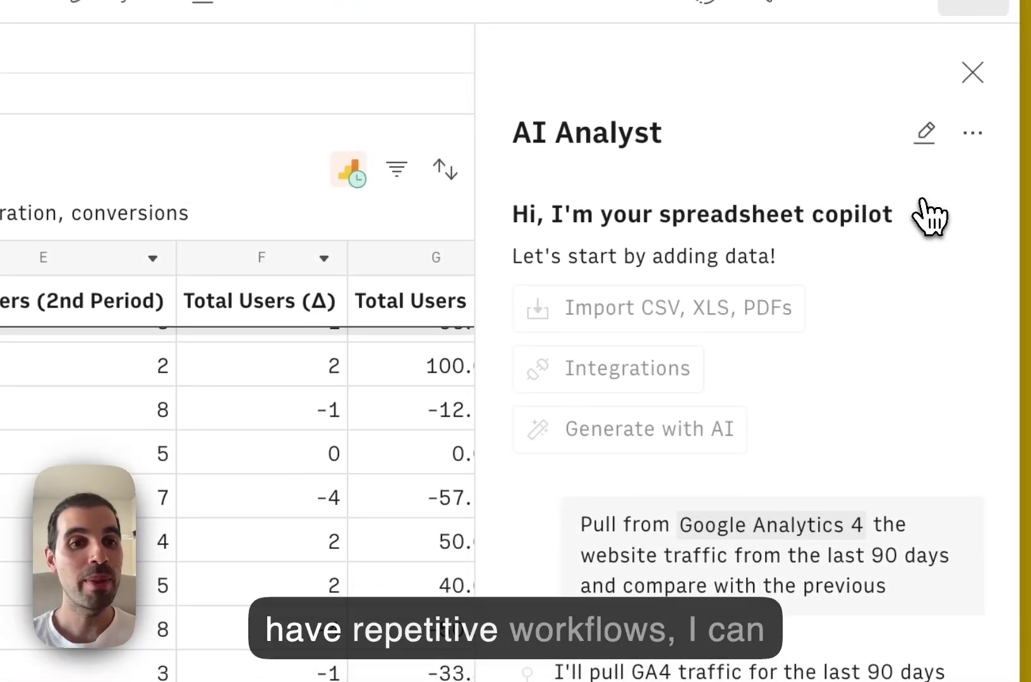
click(973, 134)
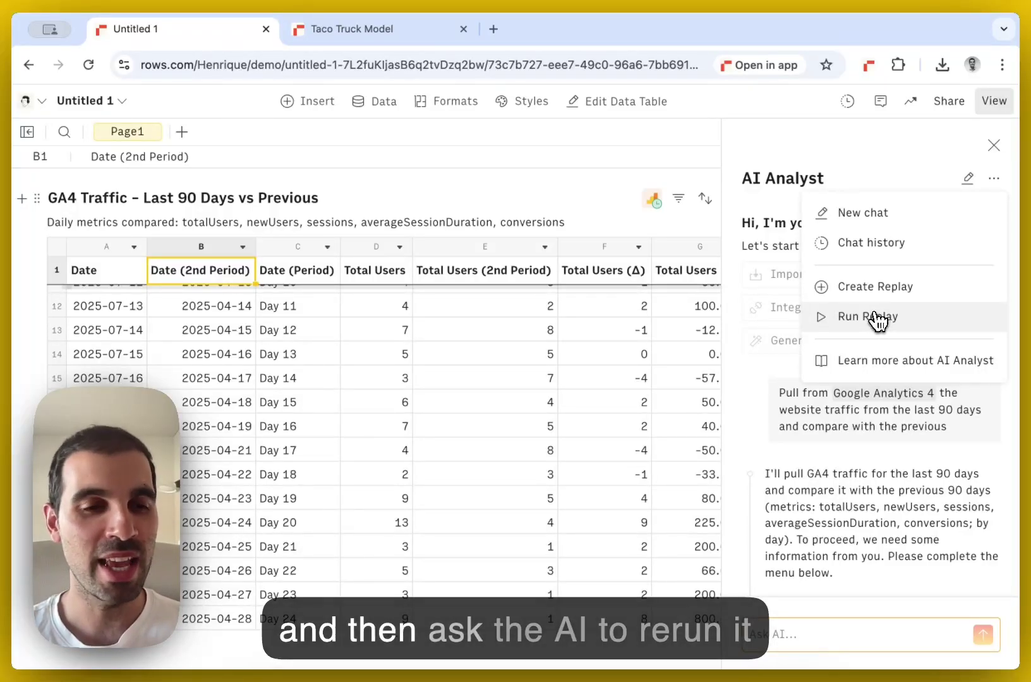
click(612, 319)
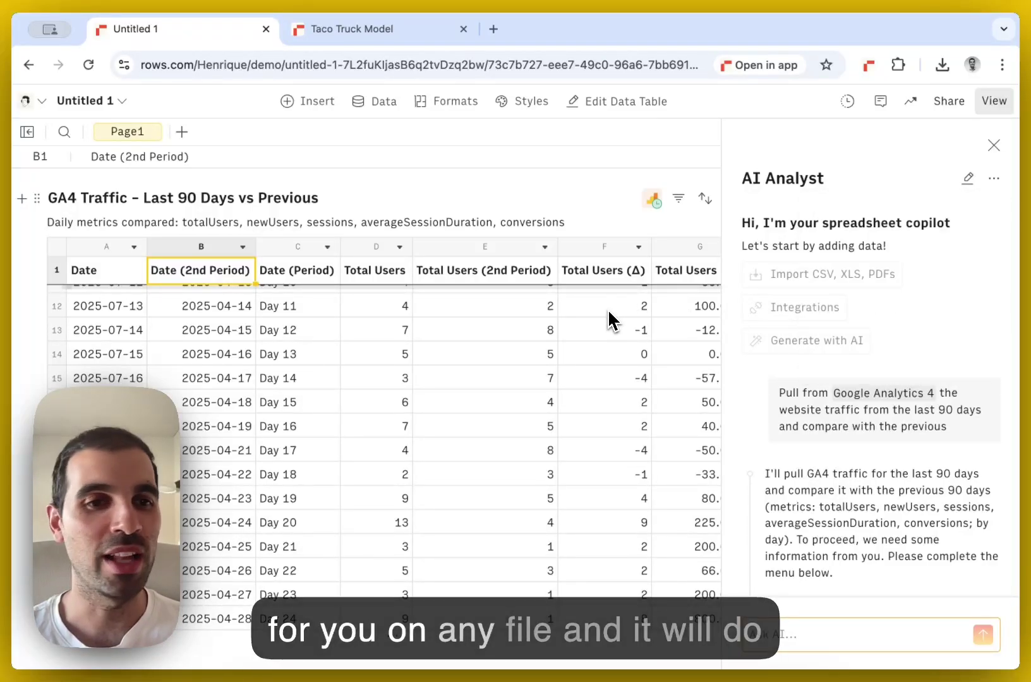
Close the AI Analyst panel so the GA4 comparison table spans the full page
click(993, 145)
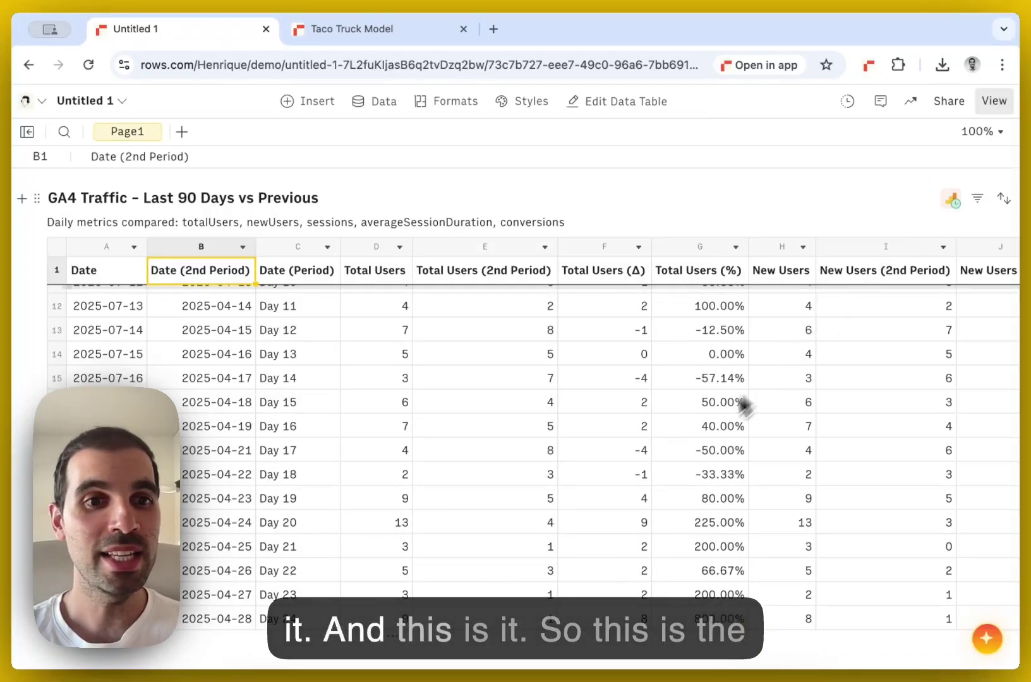